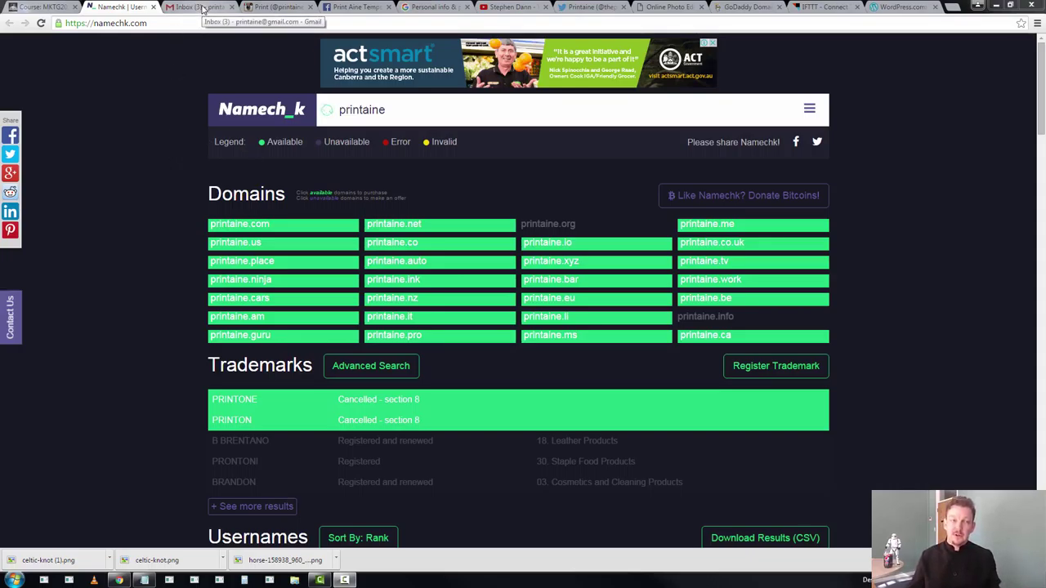
Review the brand's Gmail, Instagram, Facebook, YouTube and Twitter pages, then go to WordPress.com.
{"action": "left_click", "coordinate": [203, 8]}
{"action": "left_click", "coordinate": [282, 10]}
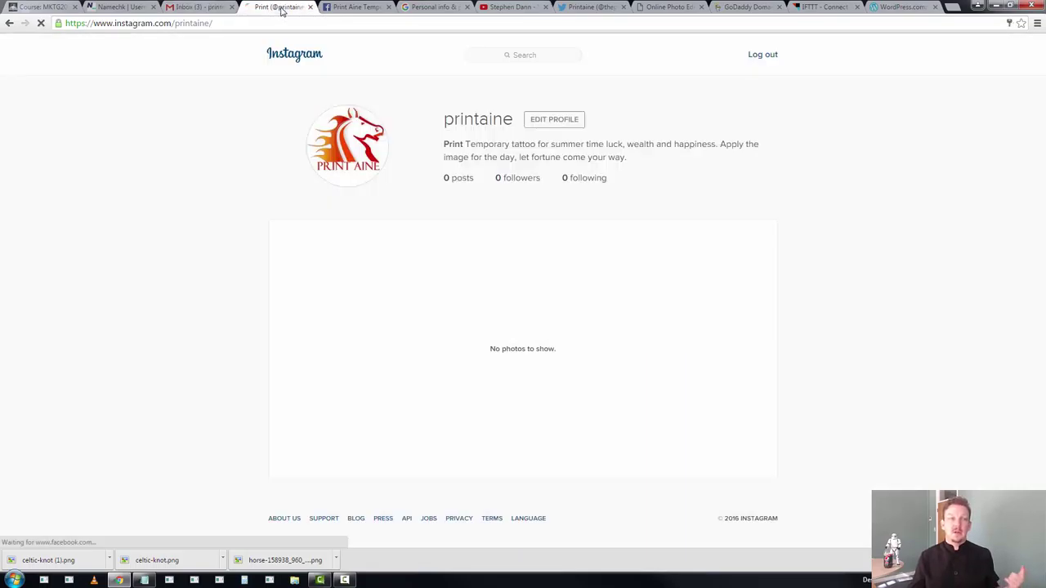
{"action": "left_click", "coordinate": [350, 9]}
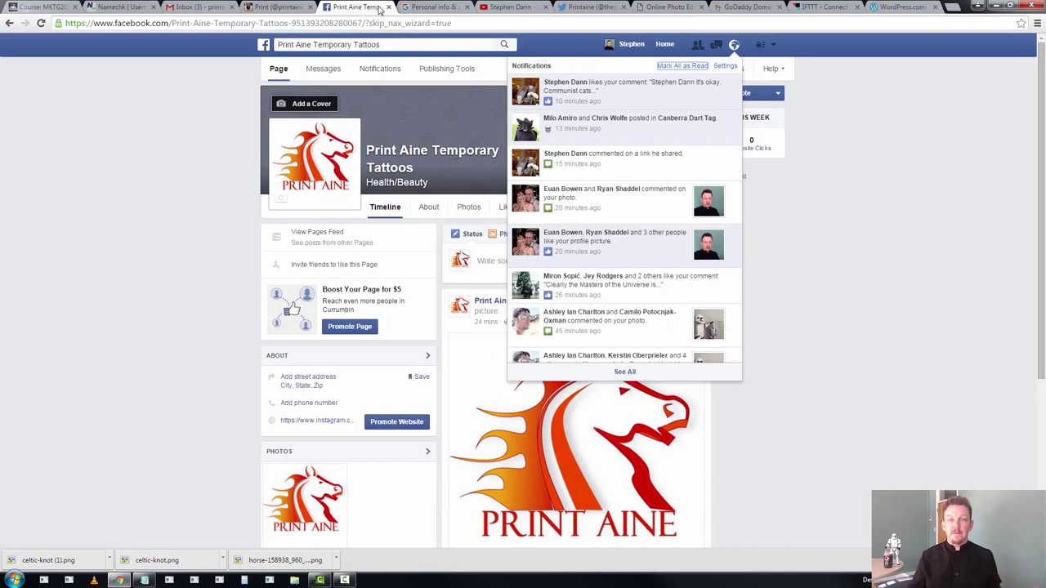
{"action": "left_click", "coordinate": [508, 8]}
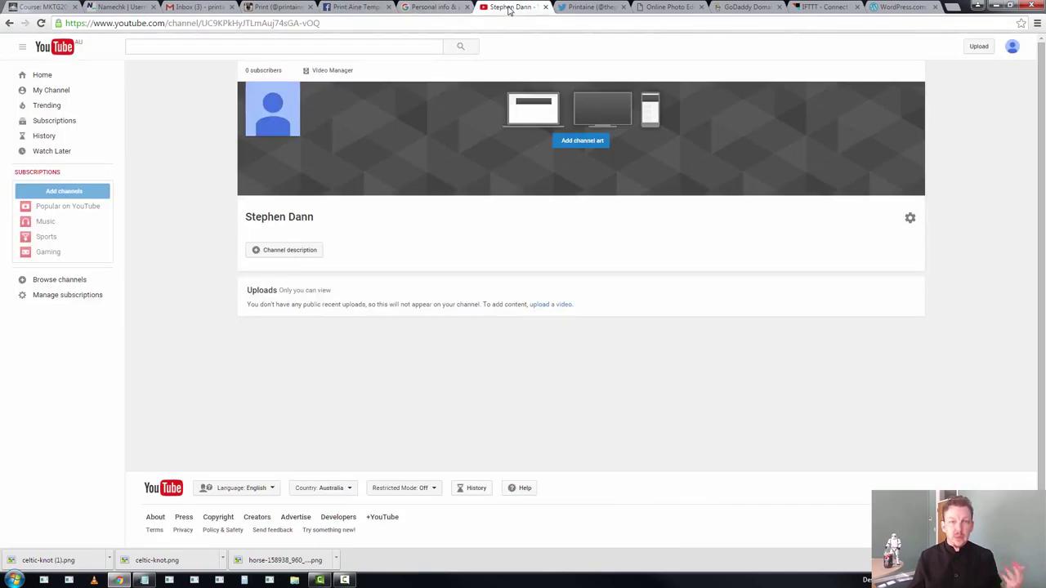
{"action": "left_click", "coordinate": [583, 8]}
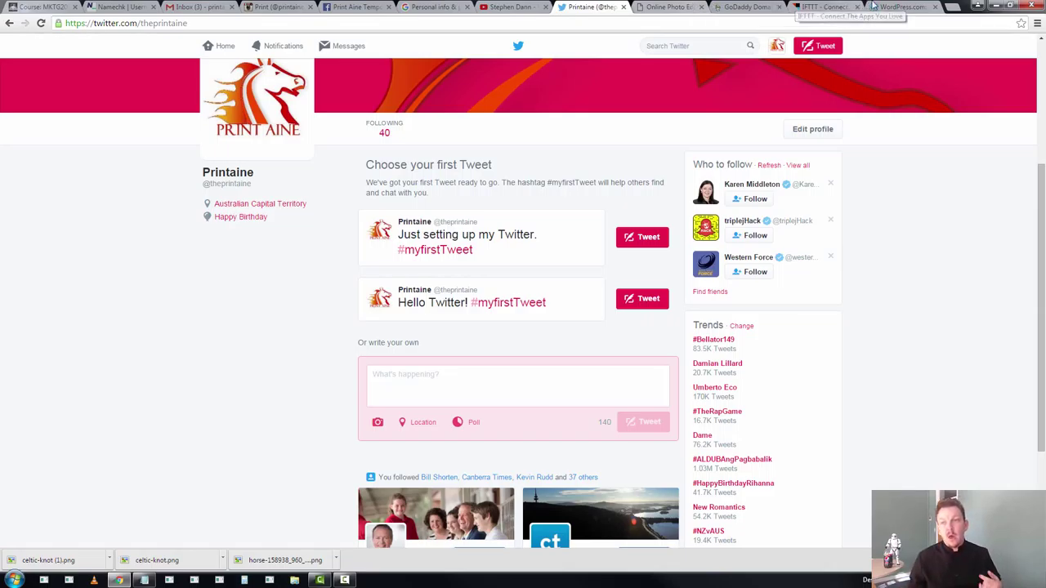
{"action": "left_click", "coordinate": [900, 8]}
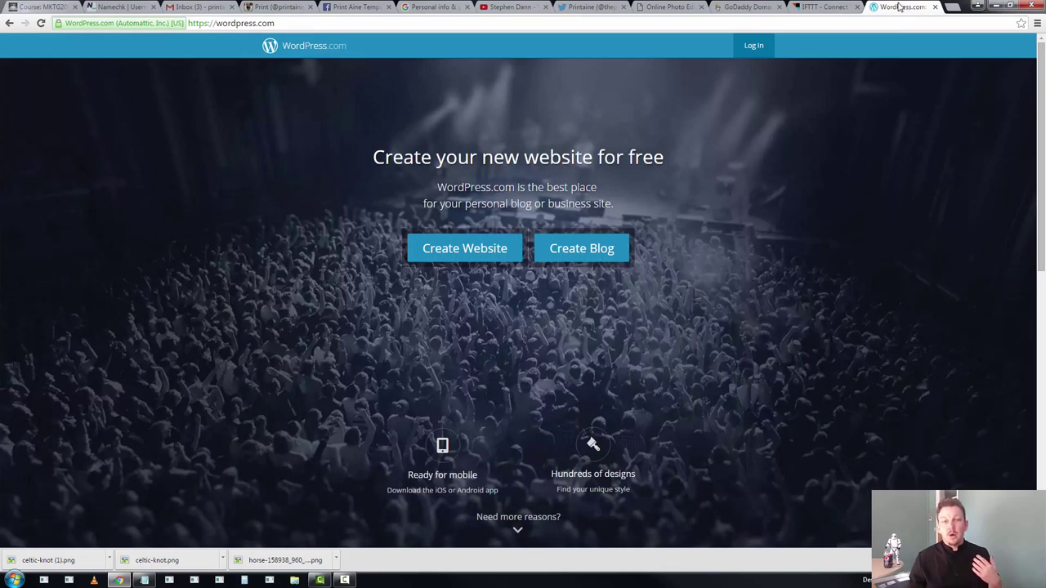
Start a new WordPress.com website and choose the Cubic theme from the theme grid.
{"action": "left_click", "coordinate": [453, 255]}
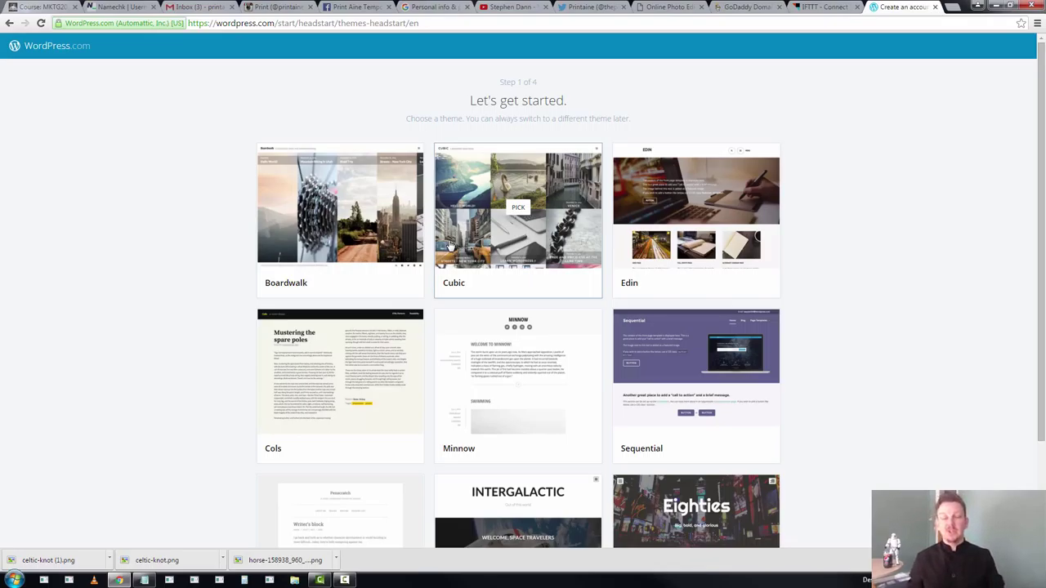
{"action": "scroll", "coordinate": [468, 260], "scroll_direction": "down", "scroll_amount": 3}
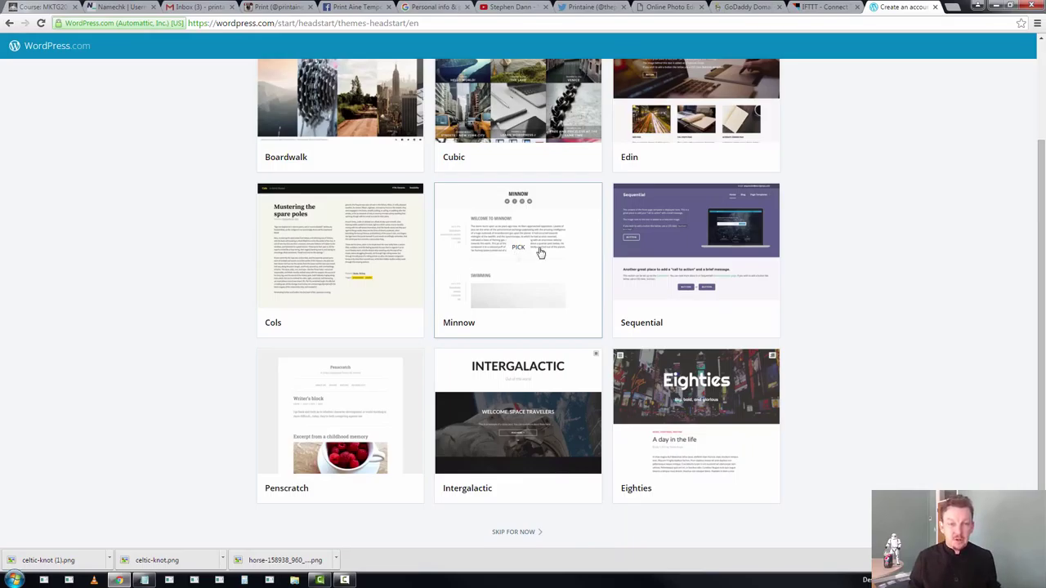
{"action": "scroll", "coordinate": [541, 257], "scroll_direction": "up", "scroll_amount": 3}
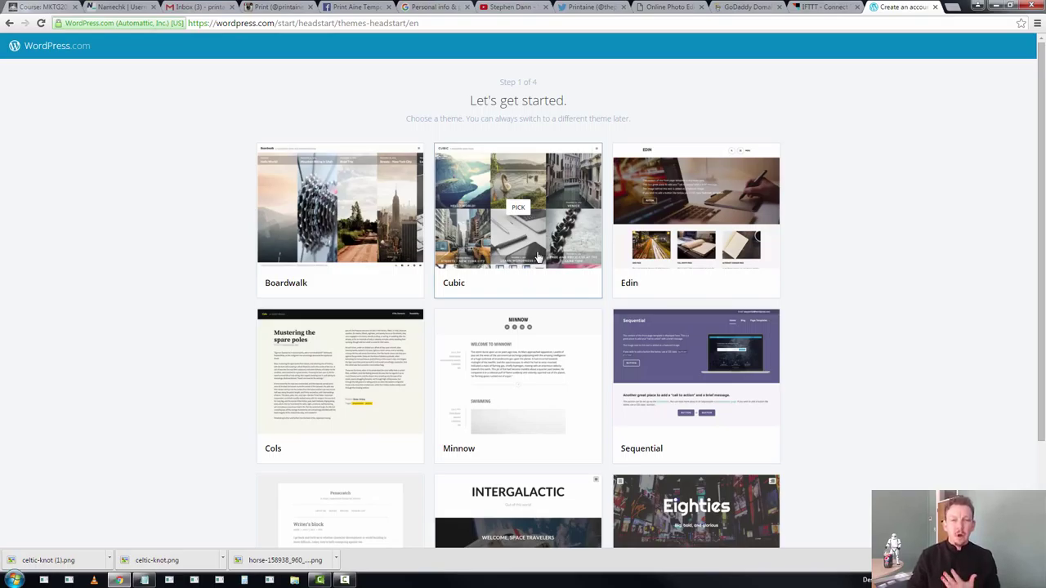
{"action": "left_click", "coordinate": [530, 185]}
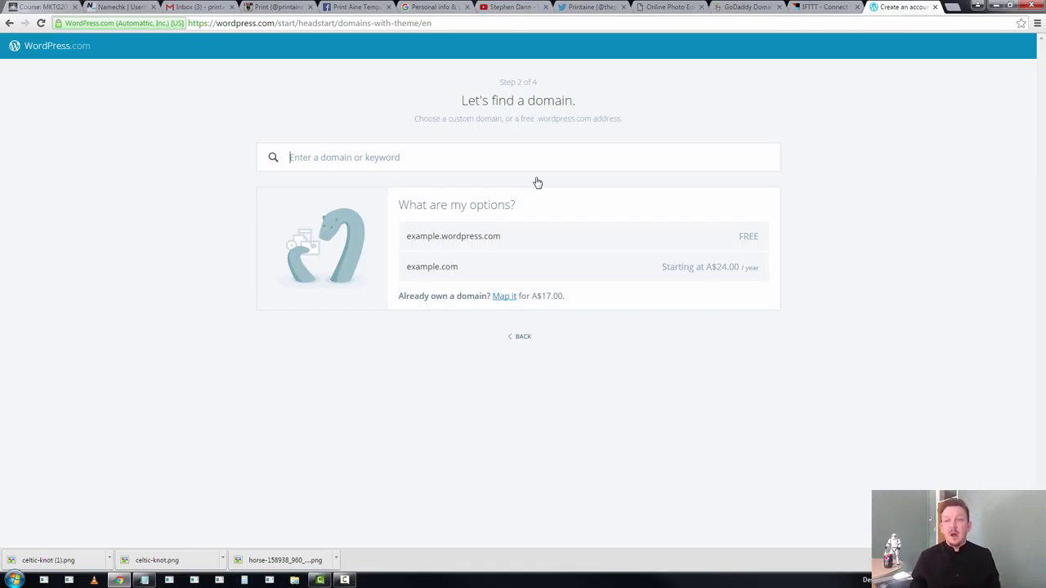
Return to the Namechk availability results for printaine.
{"action": "left_click", "coordinate": [123, 6]}
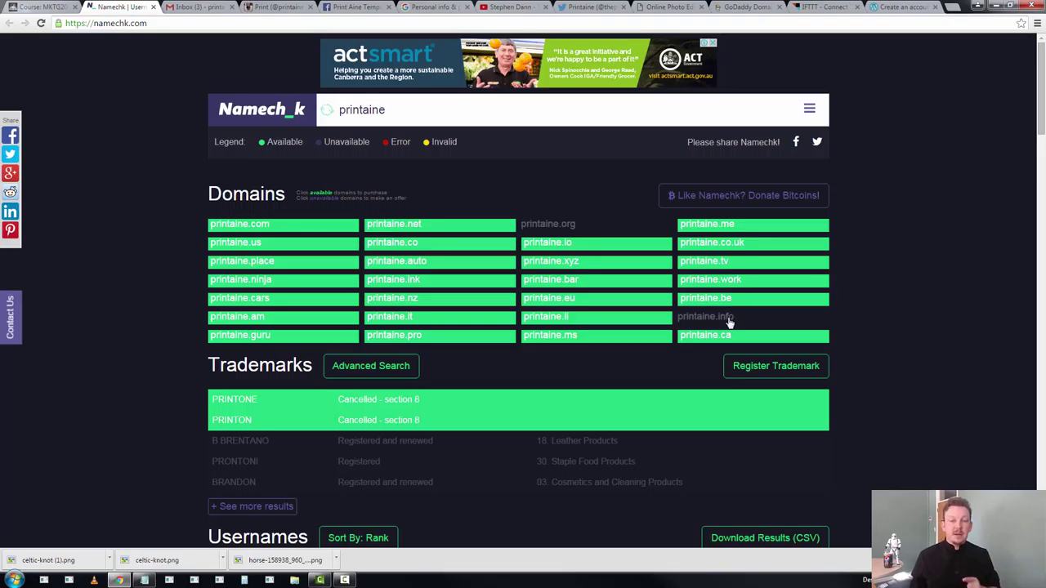
Open the printaine.info sale listing from the Namechk domains list.
{"action": "left_click_drag", "start_coordinate": [731, 322], "coordinate": [680, 321]}
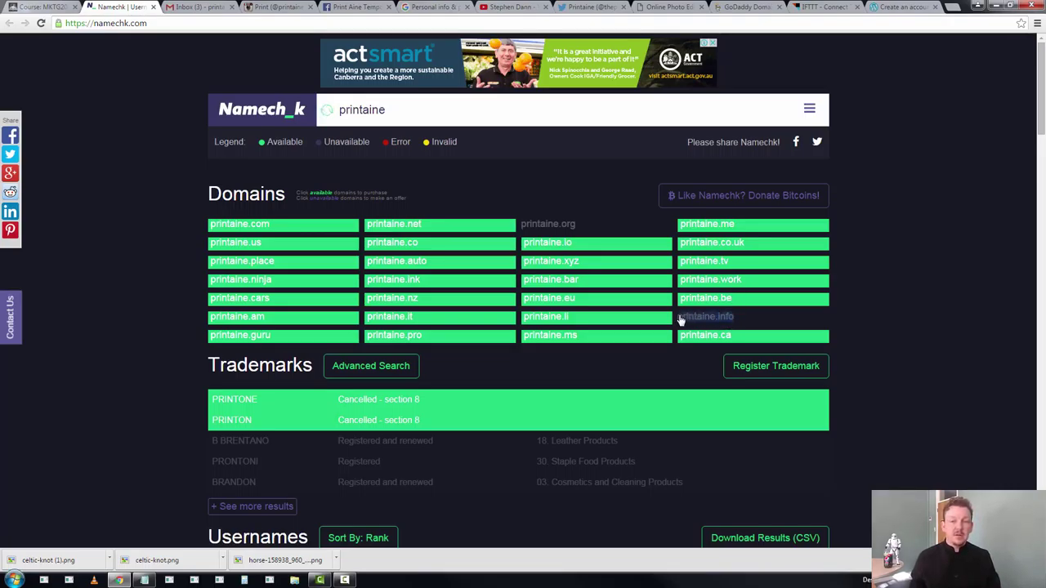
{"action": "left_click", "coordinate": [680, 320]}
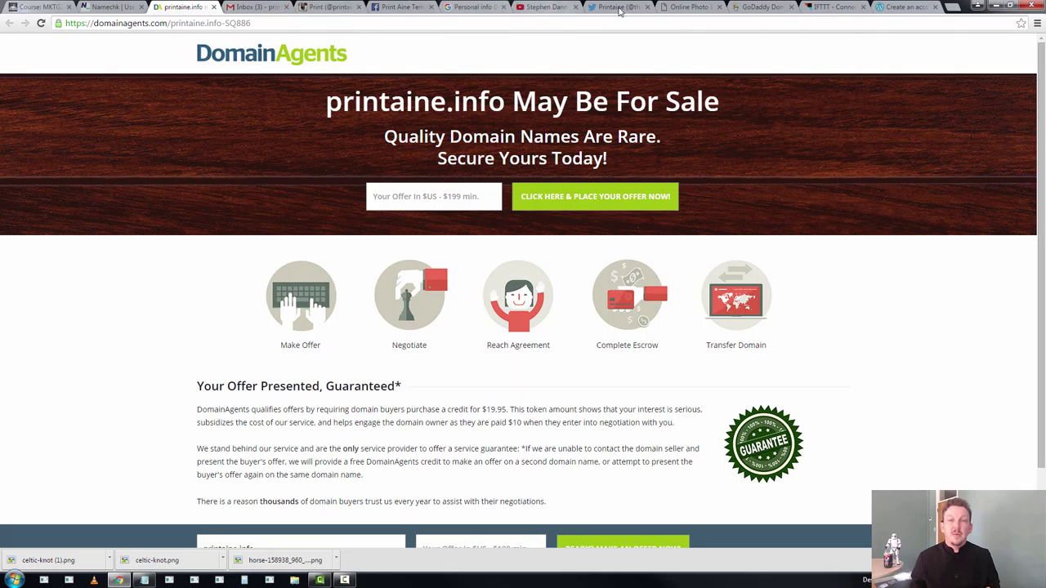
Select printaine.info in the GoDaddy domain search results.
{"action": "left_click", "coordinate": [762, 7]}
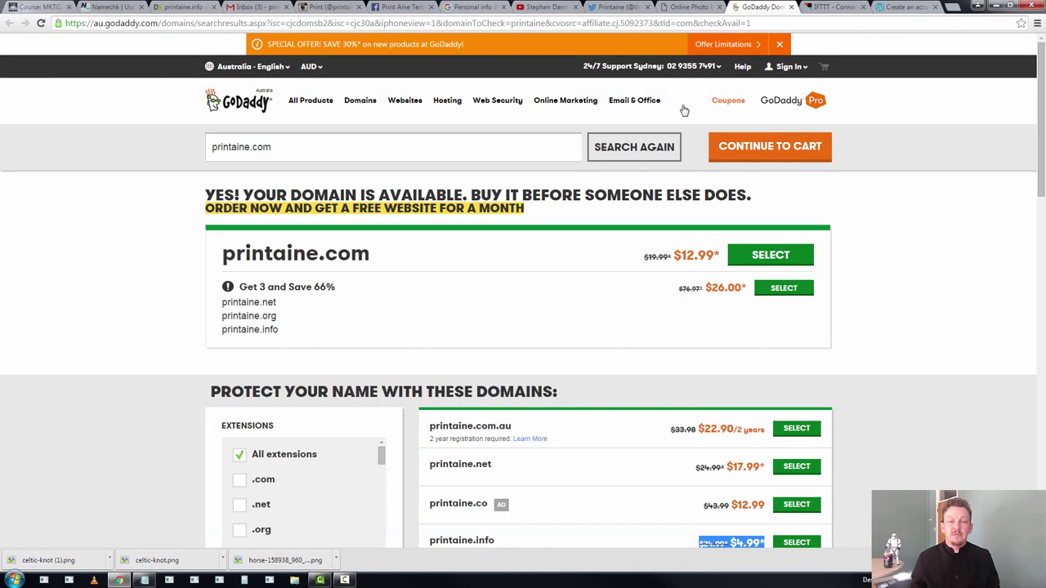
{"action": "scroll", "coordinate": [642, 189], "scroll_direction": "down", "scroll_amount": 1}
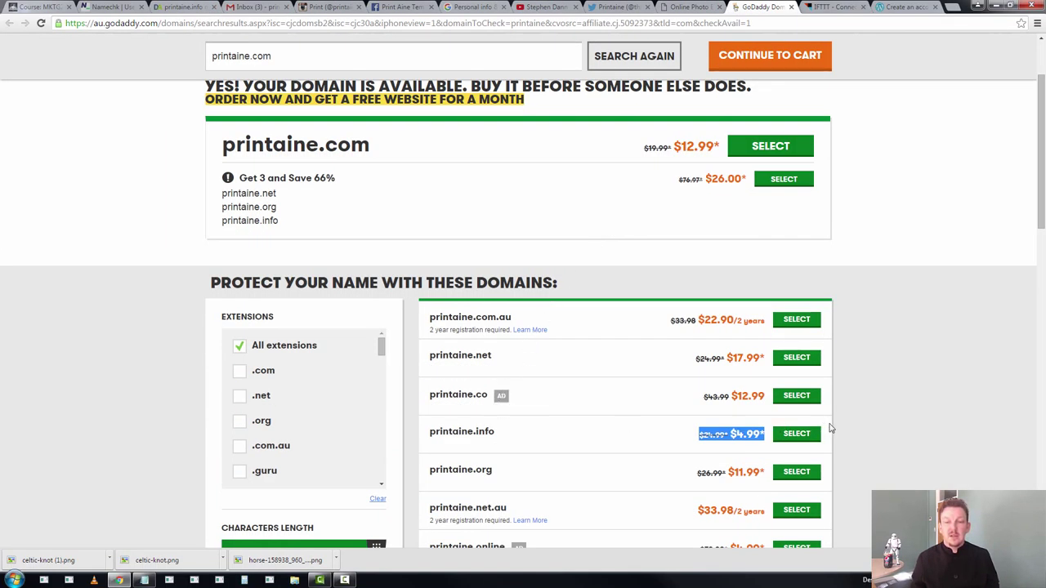
{"action": "left_click", "coordinate": [797, 434]}
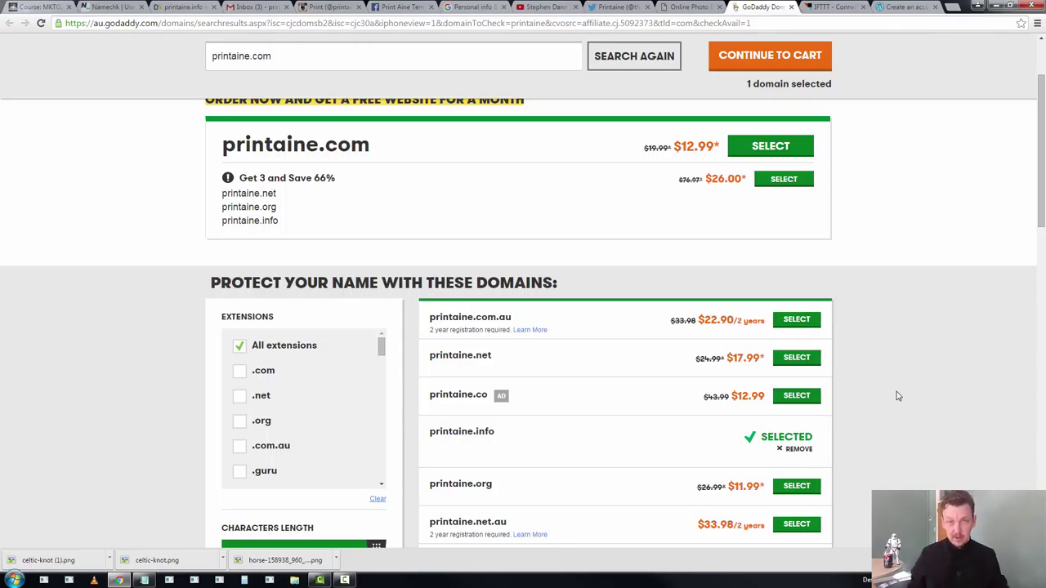
{"action": "scroll", "coordinate": [897, 397], "scroll_direction": "up", "scroll_amount": 2}
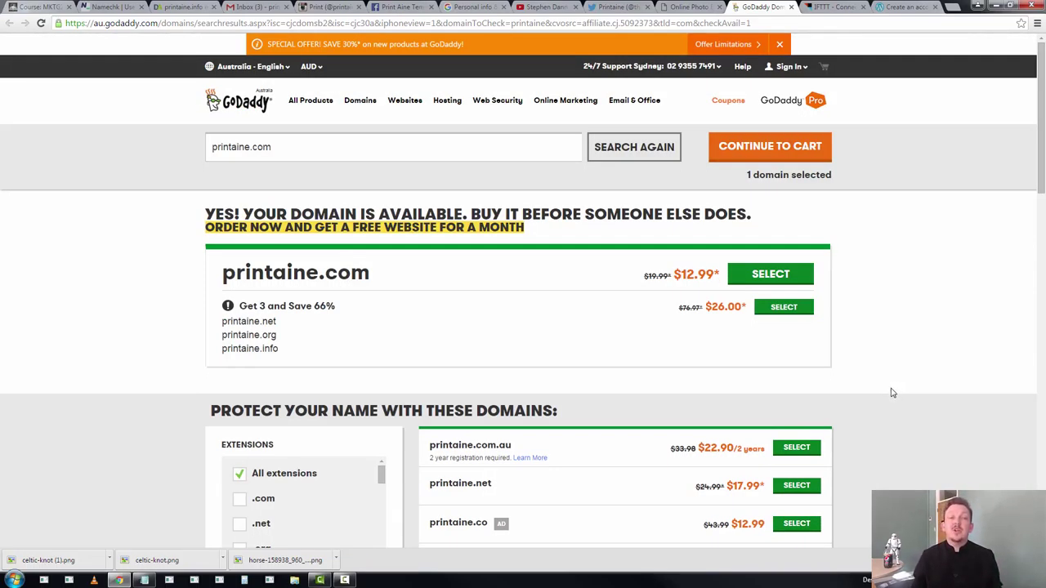
{"action": "scroll", "coordinate": [890, 390], "scroll_direction": "down", "scroll_amount": 3}
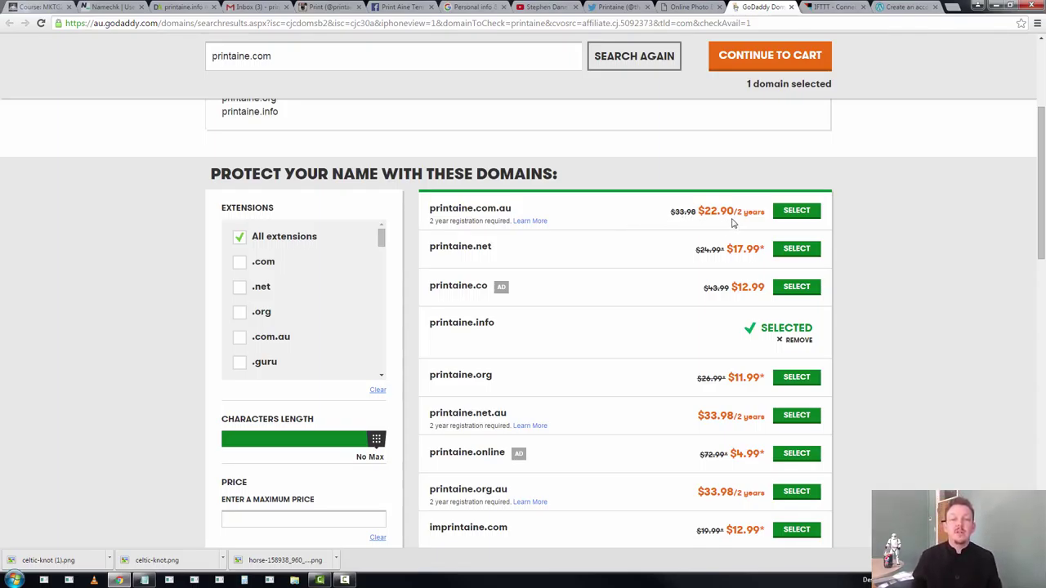
{"action": "scroll", "coordinate": [733, 225], "scroll_direction": "down", "scroll_amount": 2}
{"action": "scroll", "coordinate": [733, 223], "scroll_direction": "down", "scroll_amount": 2}
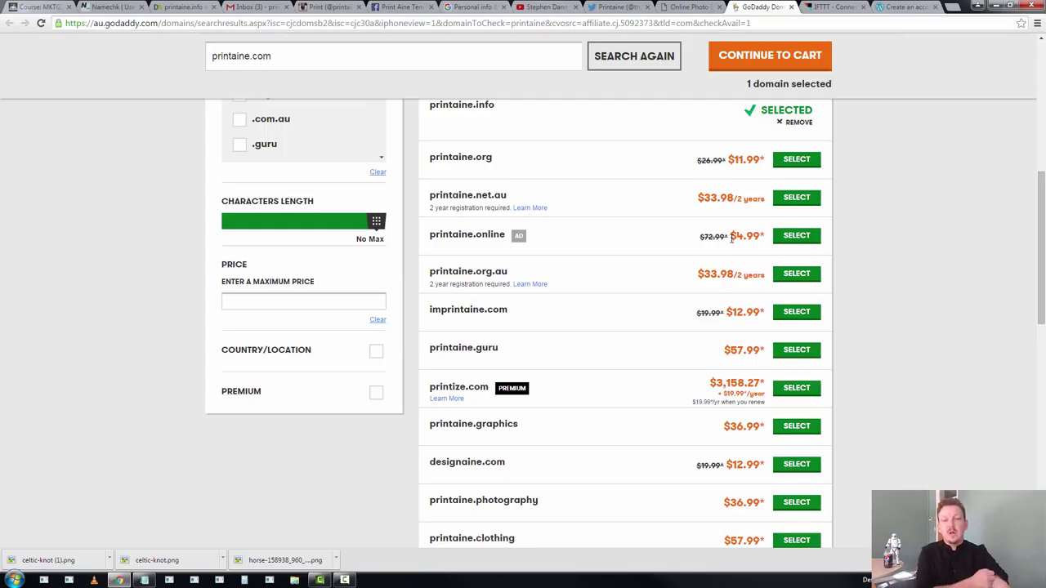
{"action": "scroll", "coordinate": [630, 317], "scroll_direction": "down", "scroll_amount": 5}
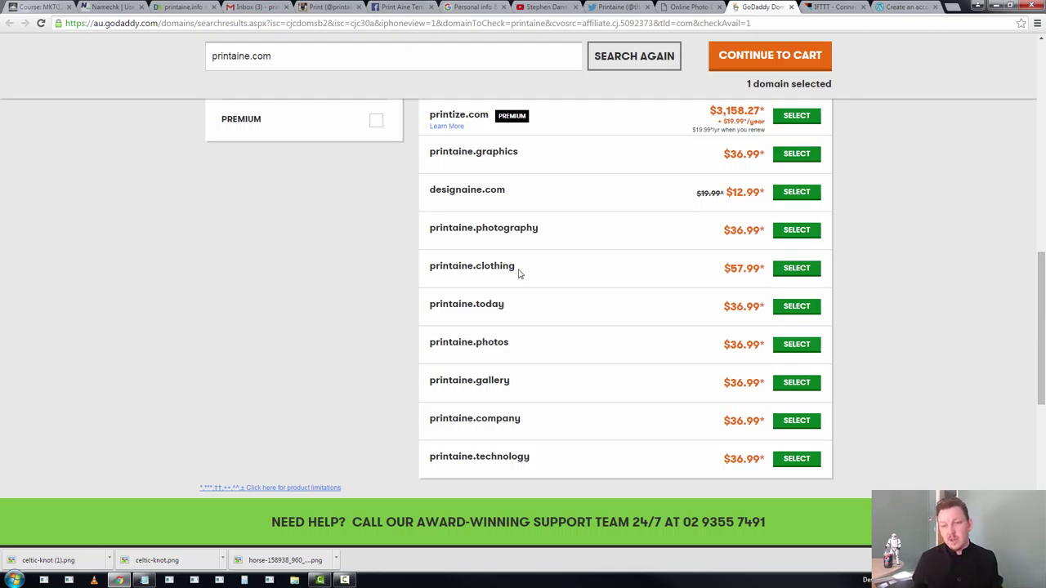
{"action": "scroll", "coordinate": [518, 274], "scroll_direction": "up", "scroll_amount": 7}
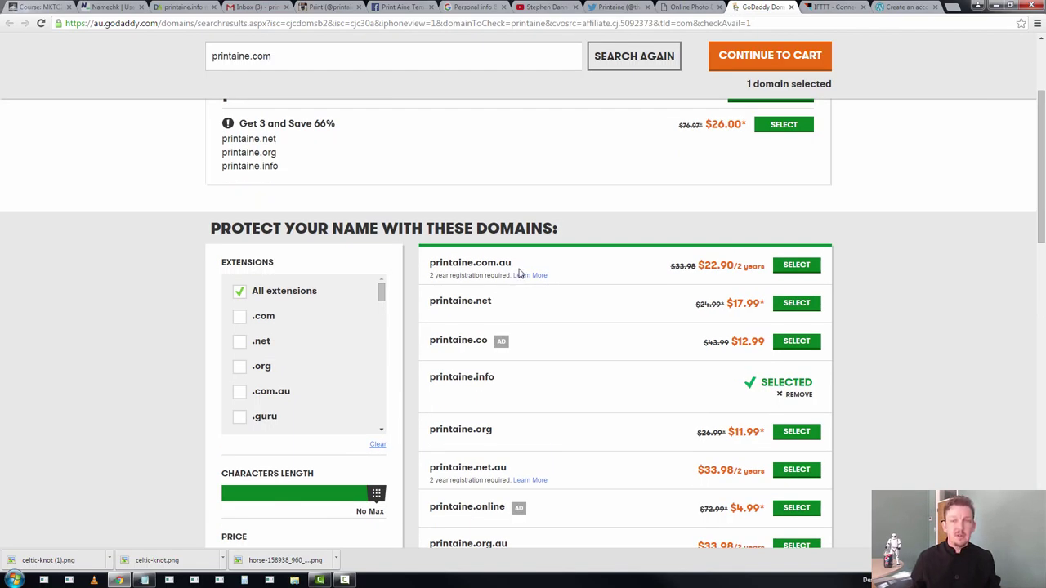
{"action": "scroll", "coordinate": [518, 275], "scroll_direction": "up", "scroll_amount": 3}
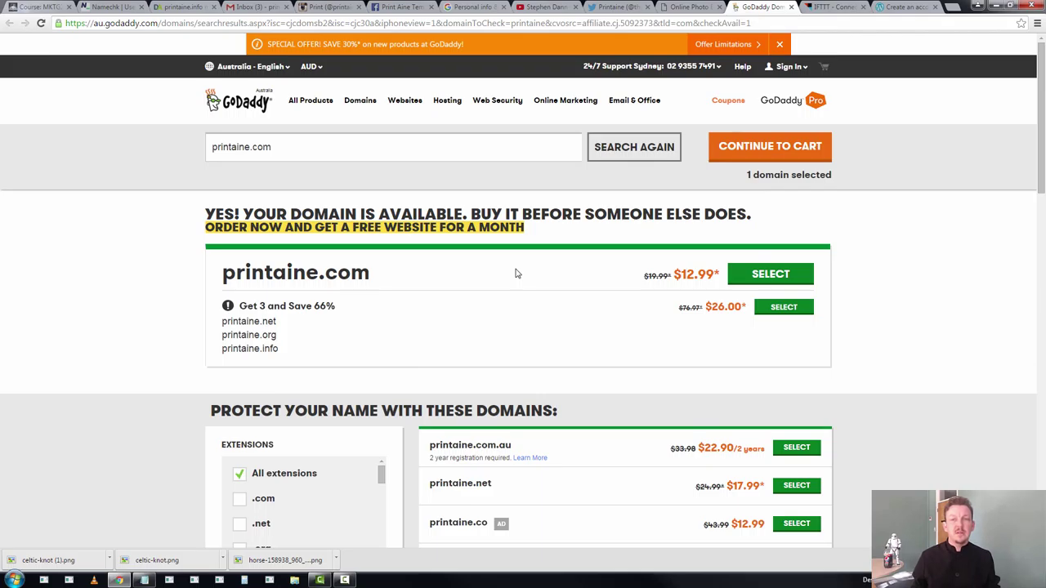
{"action": "scroll", "coordinate": [516, 274], "scroll_direction": "down", "scroll_amount": 1}
{"action": "scroll", "coordinate": [524, 260], "scroll_direction": "up", "scroll_amount": 1}
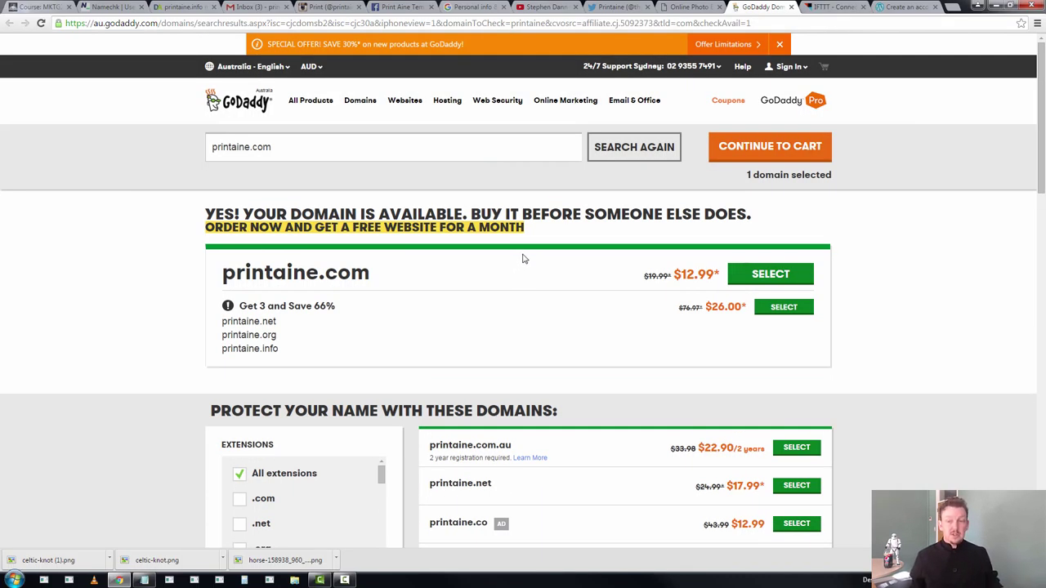
{"action": "scroll", "coordinate": [525, 259], "scroll_direction": "down", "scroll_amount": 3}
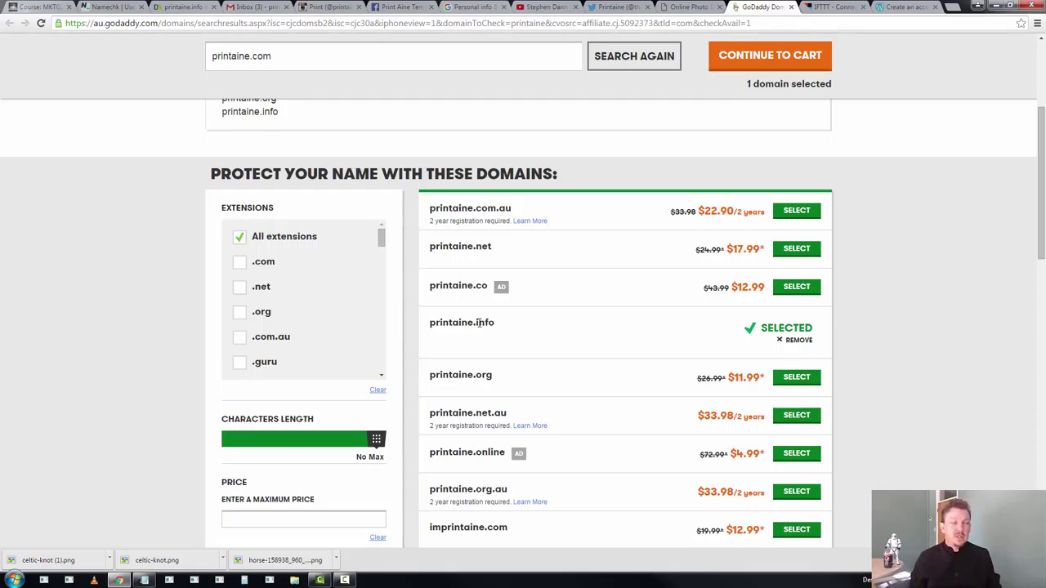
Search WordPress.com domains for 'printaine', then bring up the Notepad brand notes.
{"action": "left_click", "coordinate": [905, 7]}
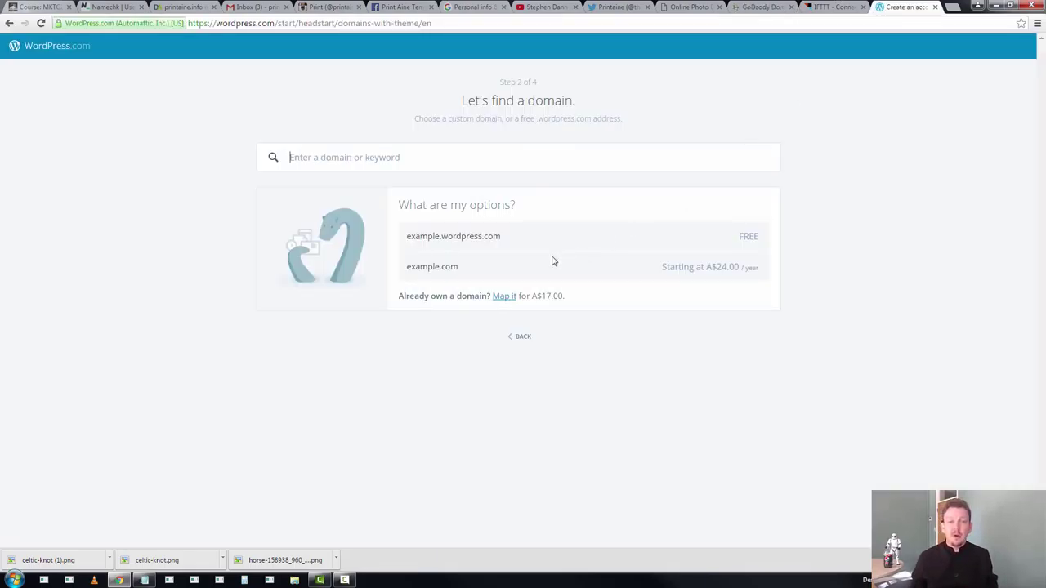
{"action": "left_click", "coordinate": [362, 155]}
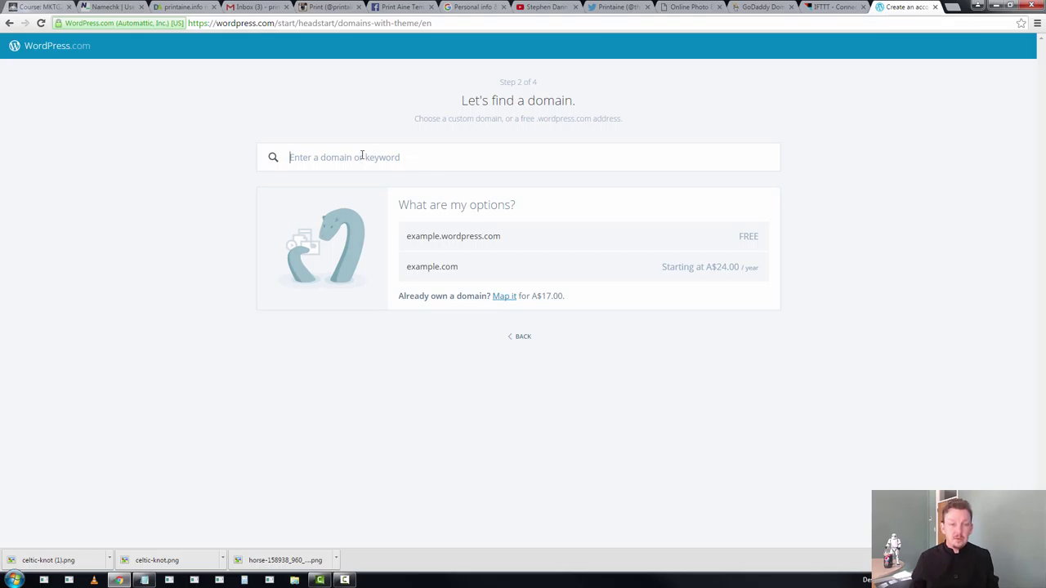
{"action": "type", "text": "printaine"}
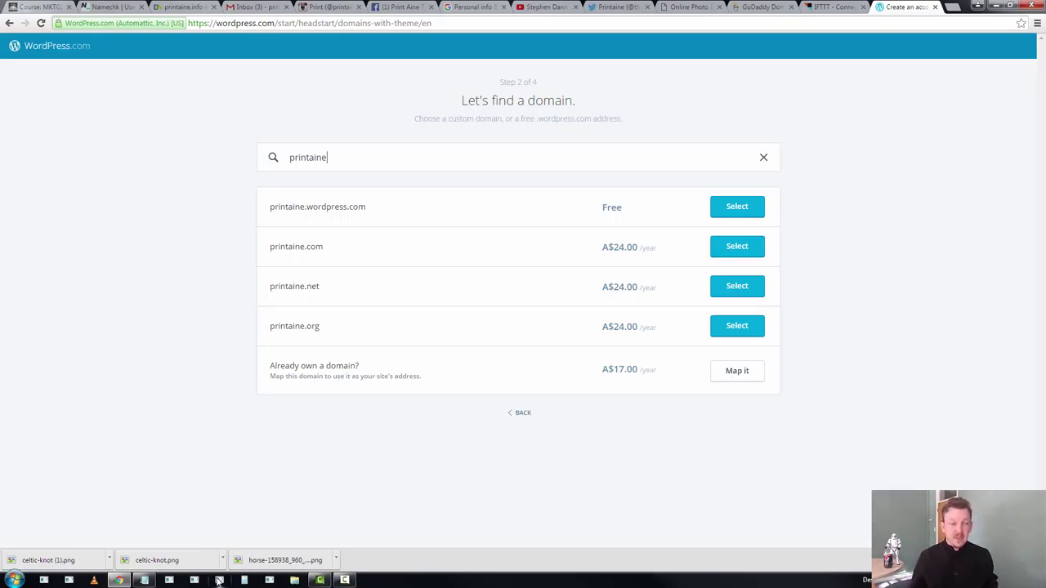
{"action": "key", "text": "alt+Tab"}
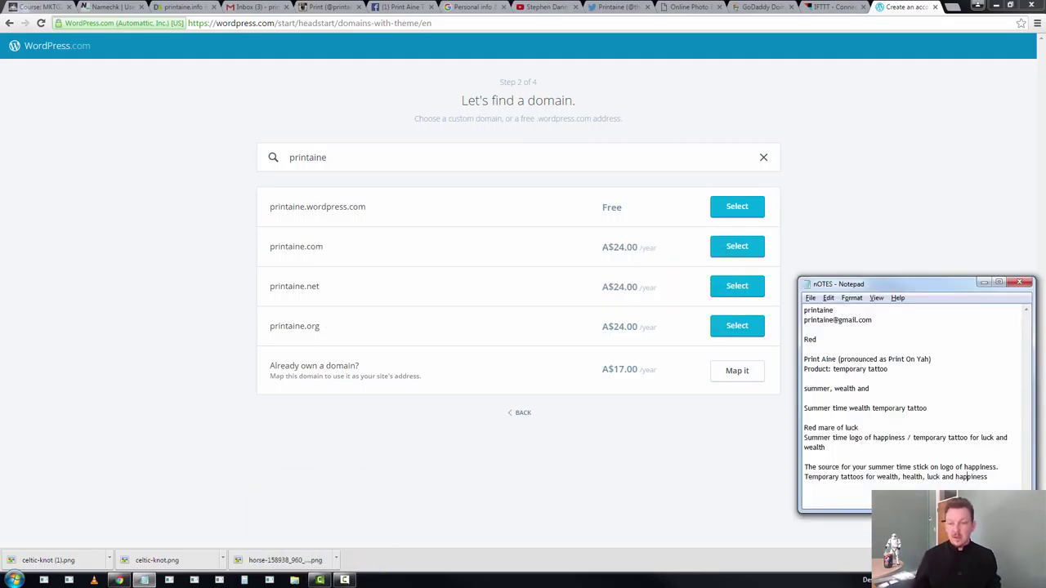
Add a new line in the Notepad brand notes.
{"action": "key", "text": "Return"}
{"action": "key", "text": "Return"}
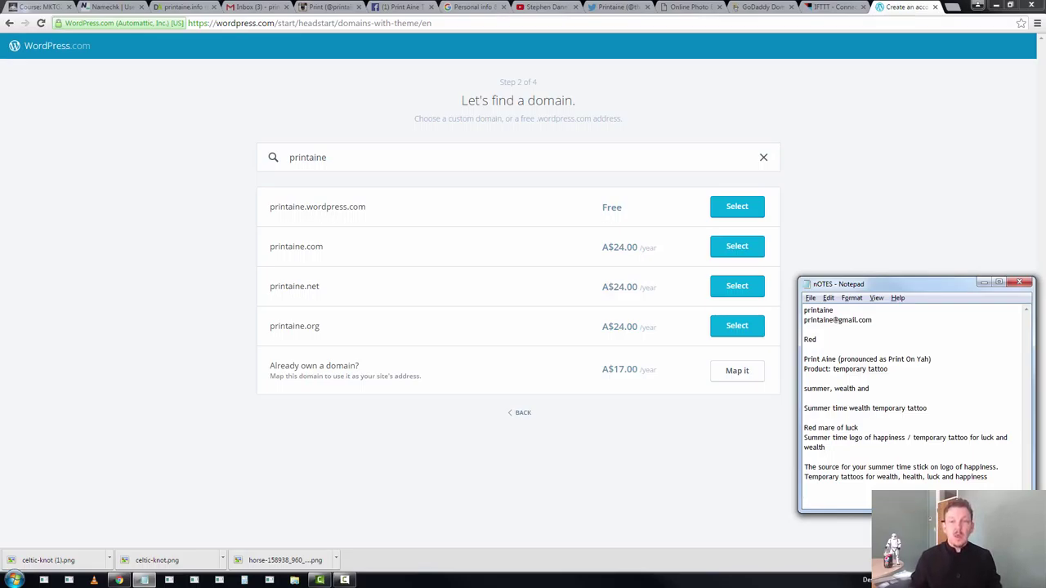
Choose the free printaine.wordpress.com address and the Free plan.
{"action": "left_click", "coordinate": [737, 210]}
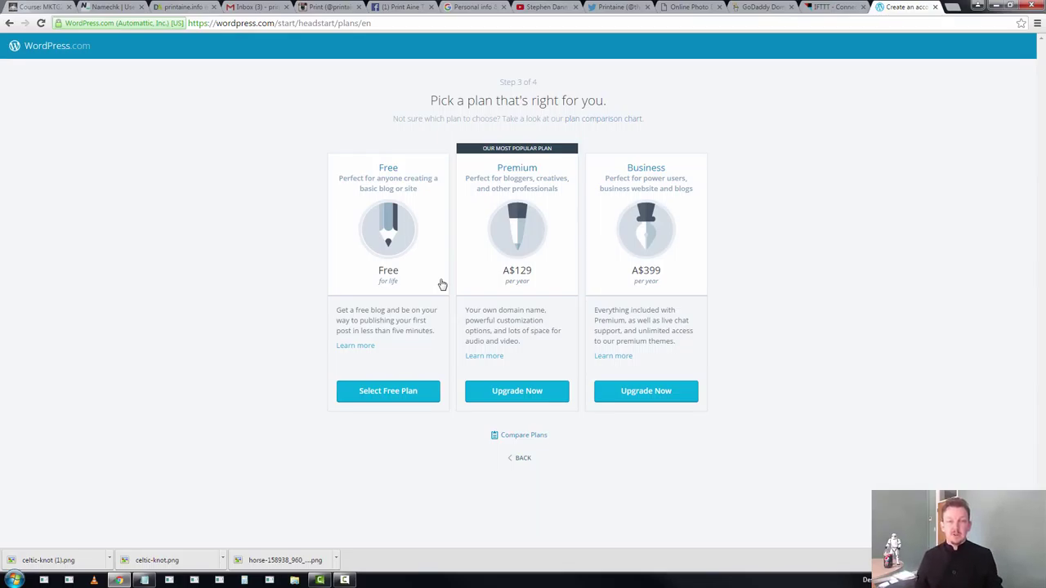
{"action": "left_click", "coordinate": [409, 400]}
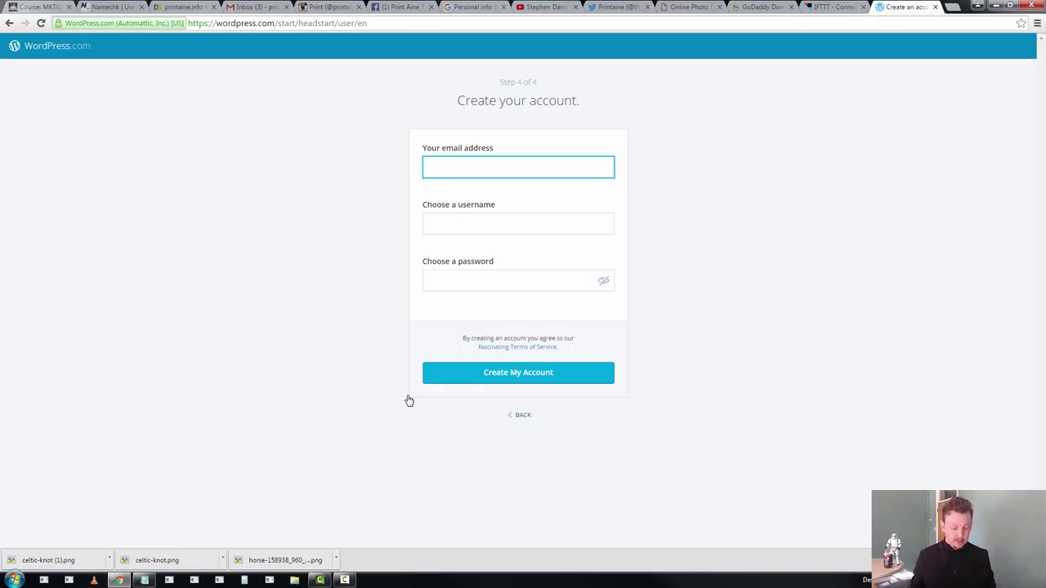
Fill in the account e-mail from the notes and a username derived from it without @ and dot.
{"action": "key", "text": "alt+Tab"}
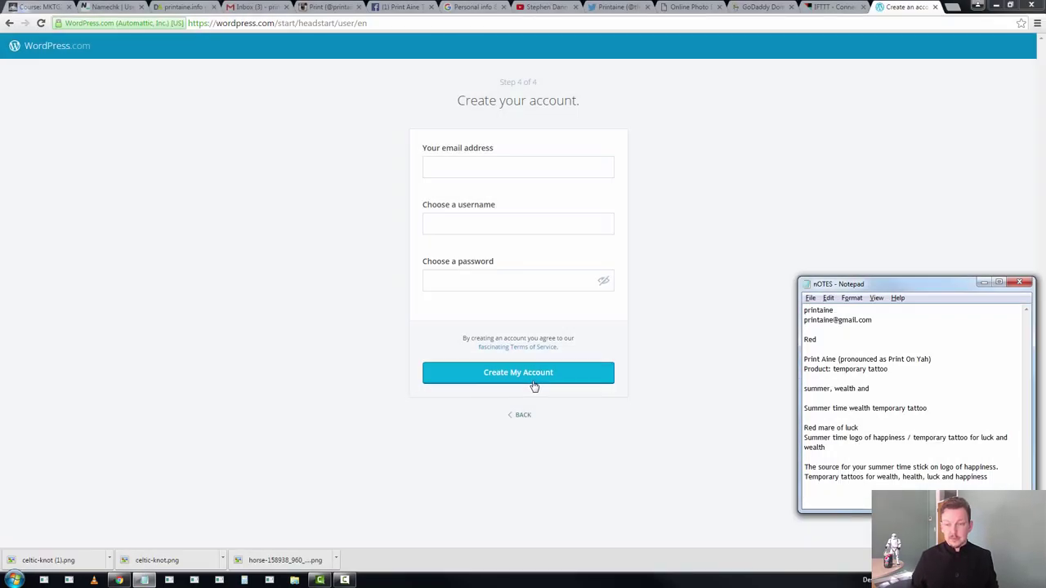
{"action": "key", "text": "shift+Up"}
{"action": "key", "text": "ctrl+c"}
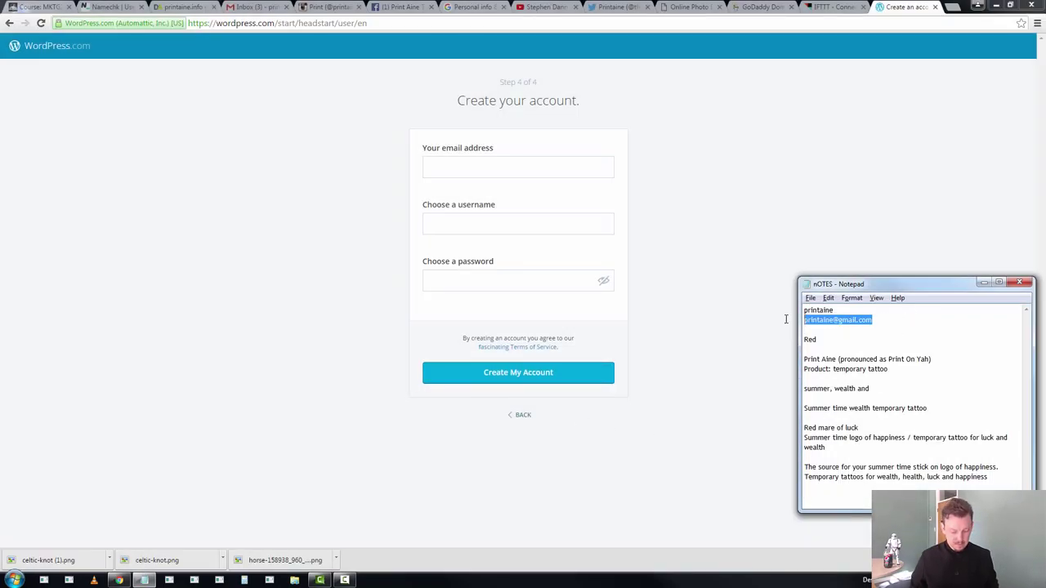
{"action": "left_click", "coordinate": [491, 164]}
{"action": "key", "text": "ctrl+v"}
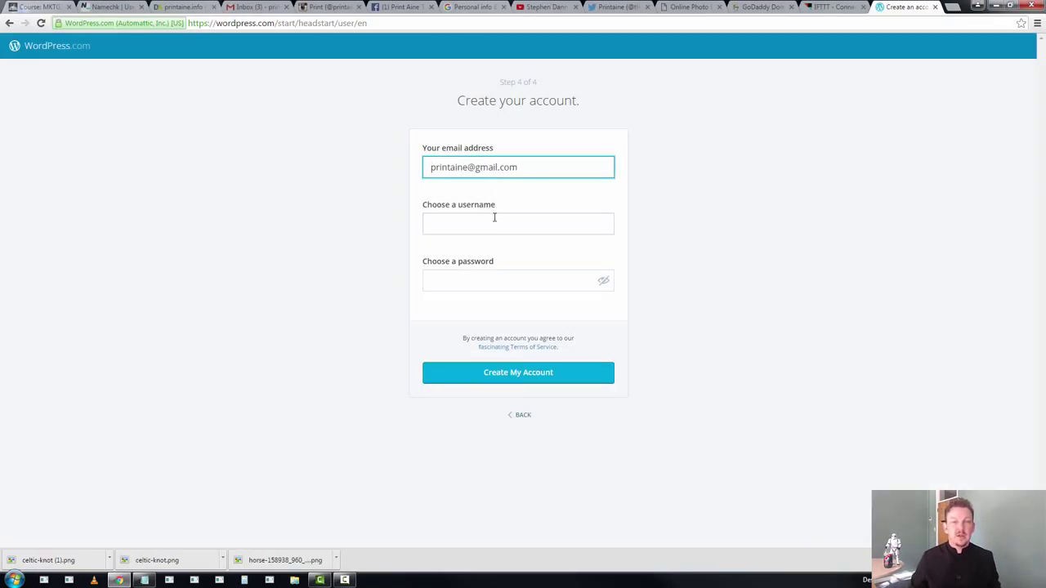
{"action": "left_click", "coordinate": [494, 216]}
{"action": "key", "text": "ctrl+v"}
{"action": "left_click_drag", "start_coordinate": [520, 224], "coordinate": [468, 224]}
{"action": "type", "text": "gmailcom"}
Enter the account password and create the WordPress.com account.
{"action": "left_click", "coordinate": [476, 277]}
{"action": "type", "text": "••"}
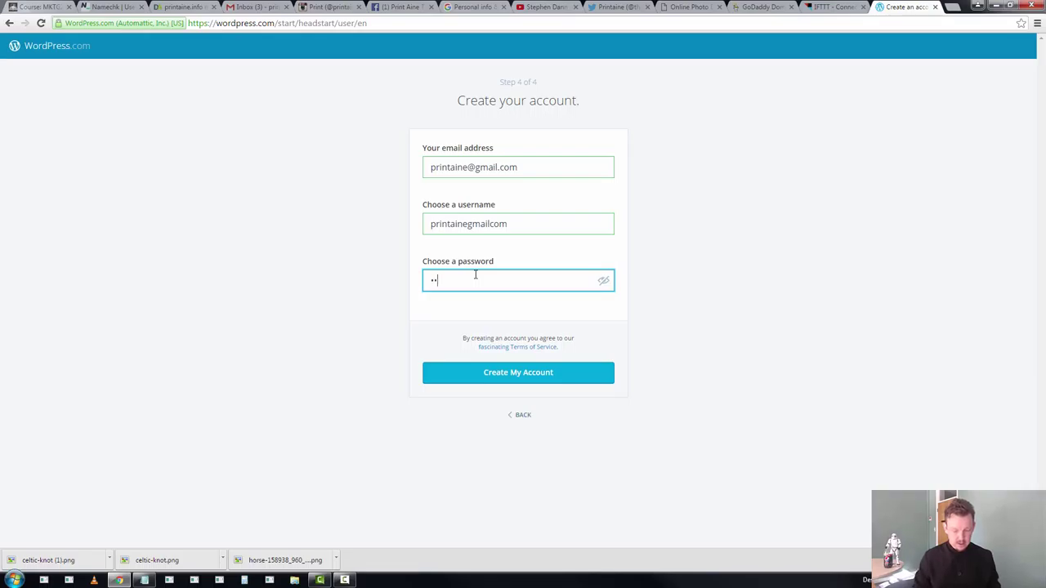
{"action": "type", "text": "•••••••"}
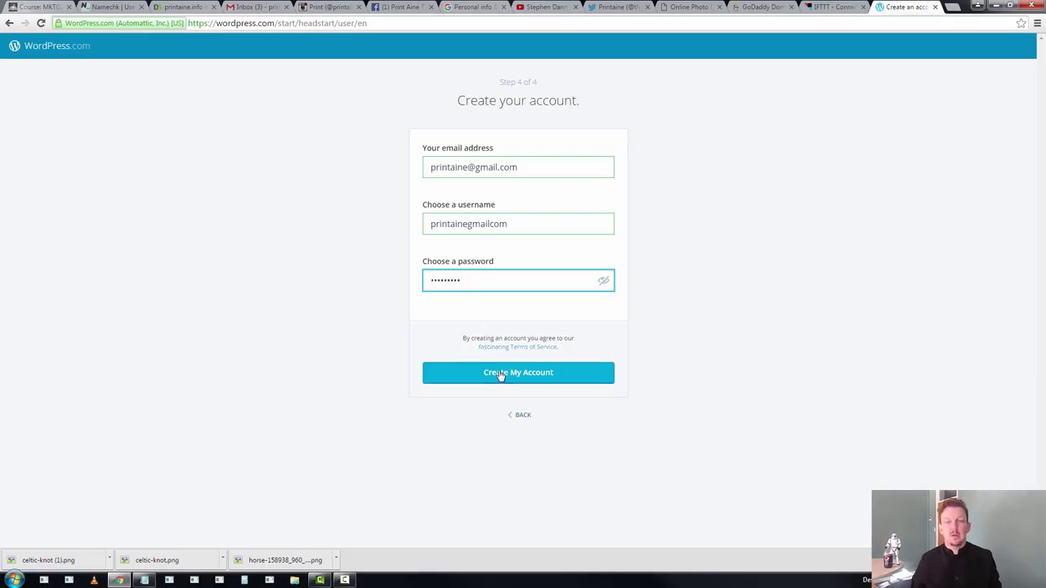
{"action": "left_click", "coordinate": [504, 373]}
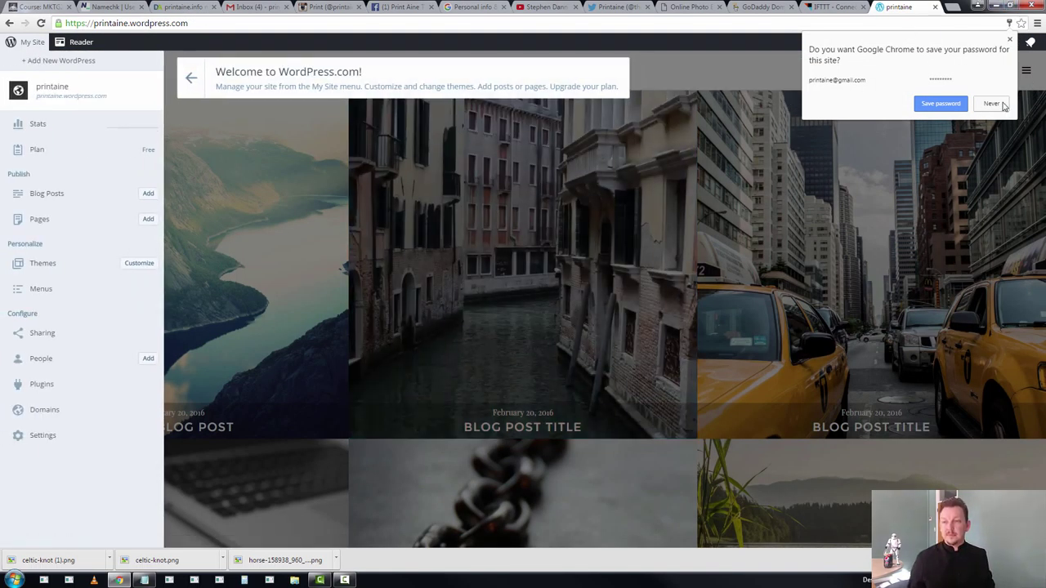
Decline Chrome's offer to save the password.
{"action": "left_click", "coordinate": [996, 104]}
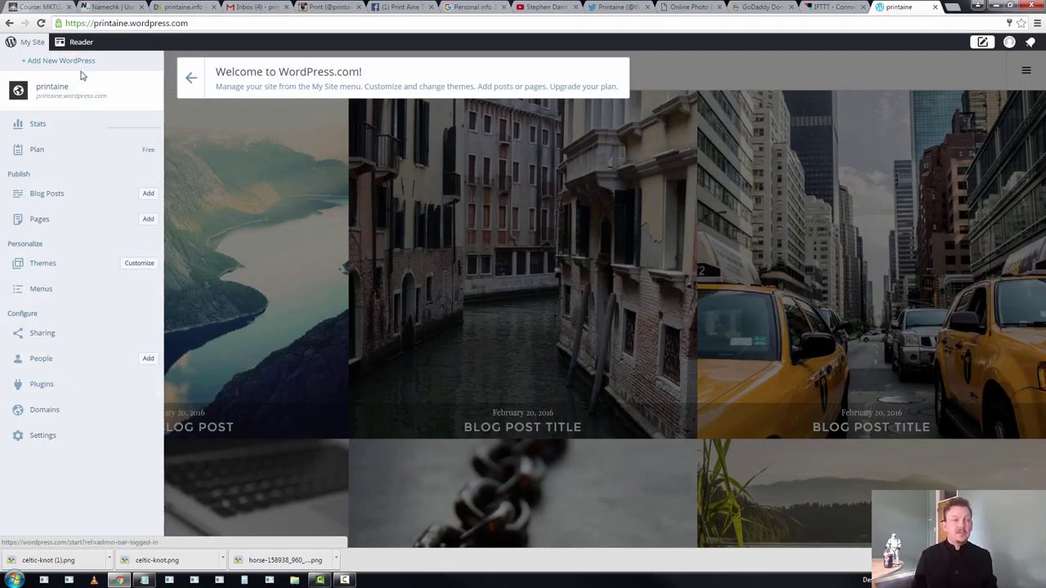
Open the WordPress.com My Profile page from the avatar menu.
{"action": "left_click", "coordinate": [1011, 43]}
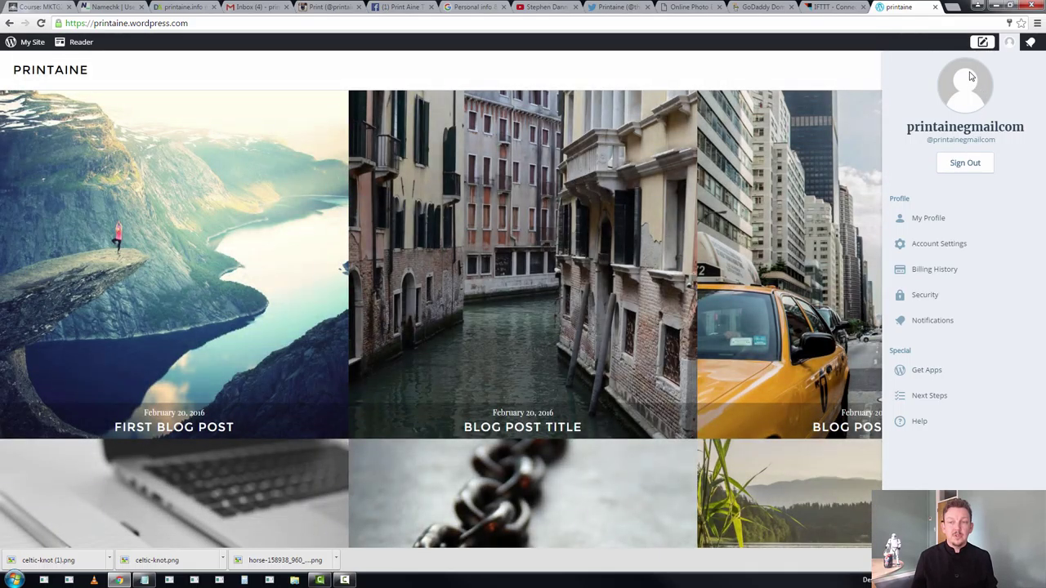
{"action": "left_click", "coordinate": [931, 222]}
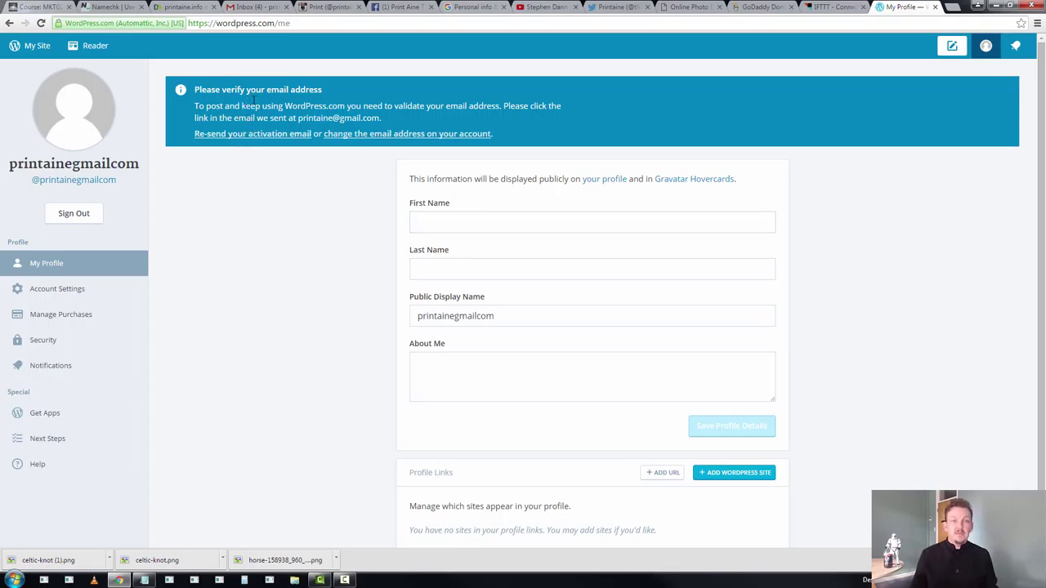
Verify the WordPress.com email address with the activation email in Gmail.
{"action": "left_click", "coordinate": [257, 8]}
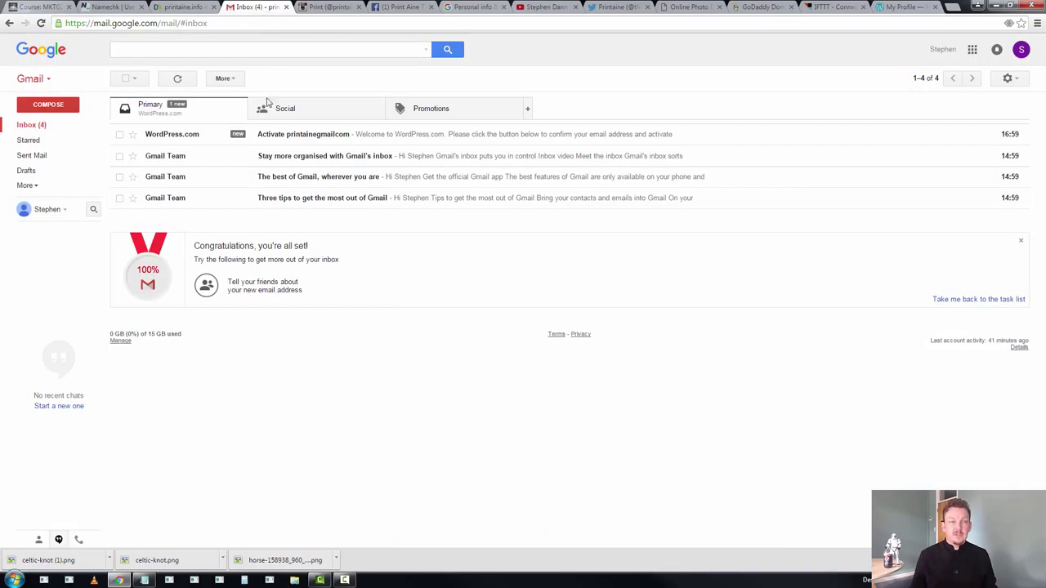
{"action": "left_click", "coordinate": [302, 141]}
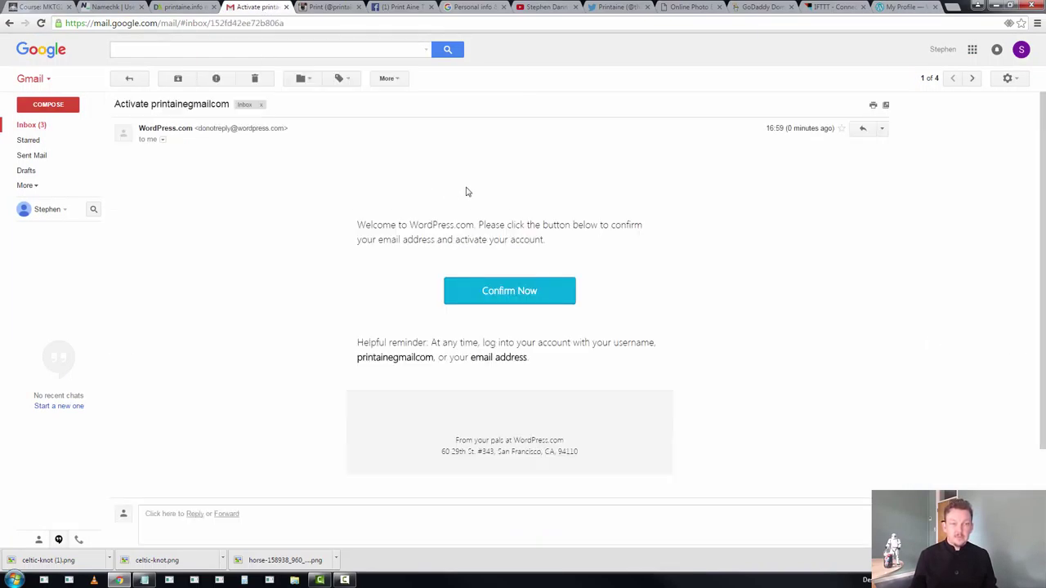
{"action": "left_click", "coordinate": [508, 299]}
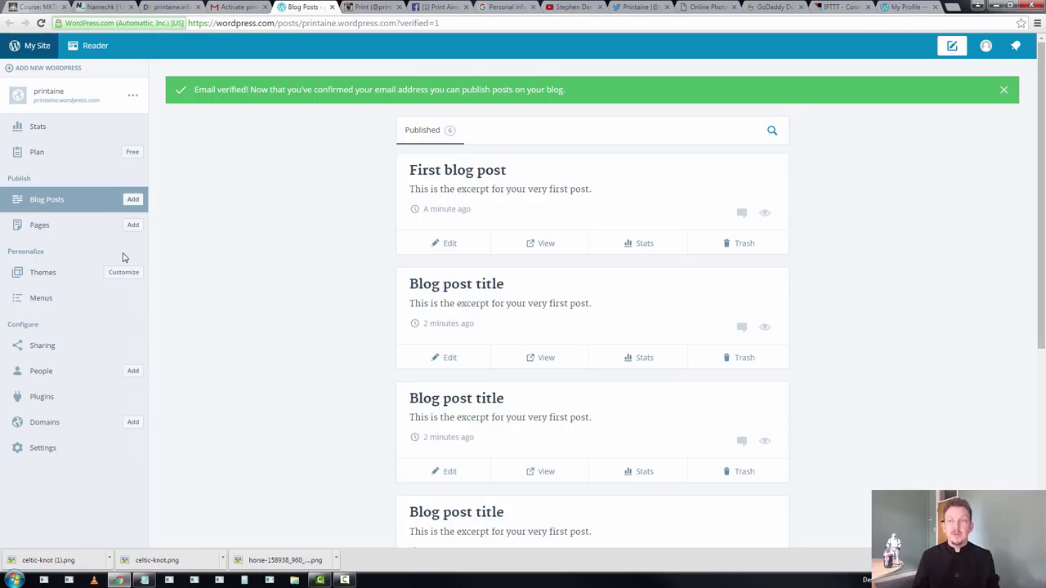
Enter first name 'Print' and last name 'Aine', trim the display name's email tail, and save.
{"action": "left_click", "coordinate": [900, 6]}
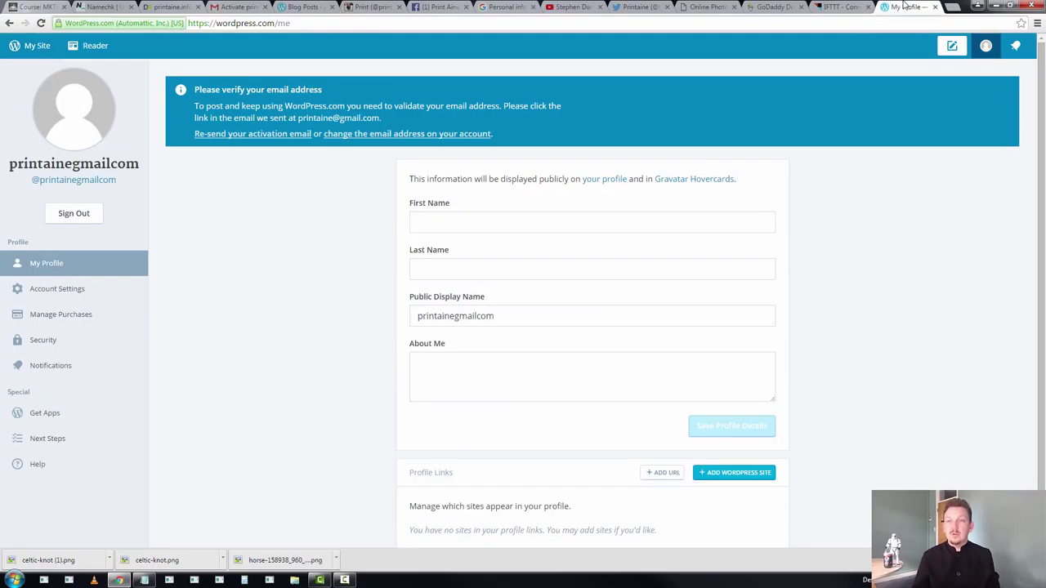
{"action": "left_click", "coordinate": [434, 224]}
{"action": "type", "text": "Print"}
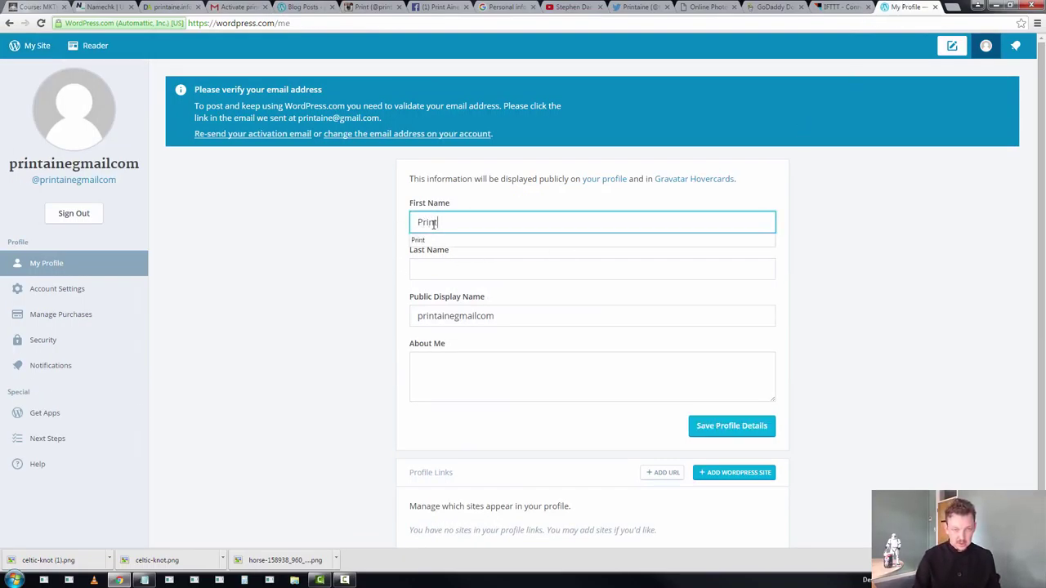
{"action": "key", "text": "Tab"}
{"action": "type", "text": "Aine"}
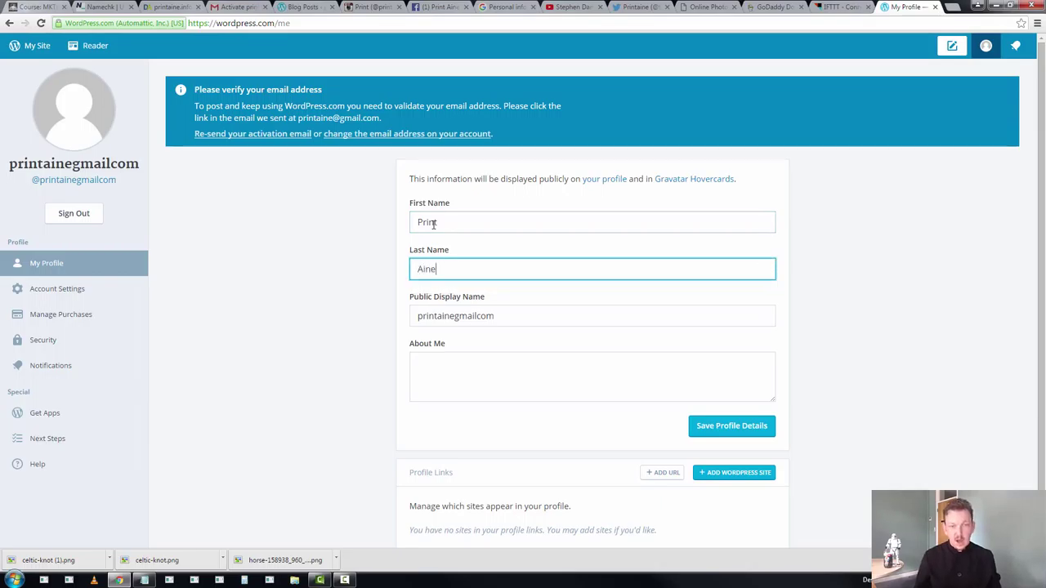
{"action": "key", "text": "Tab"}
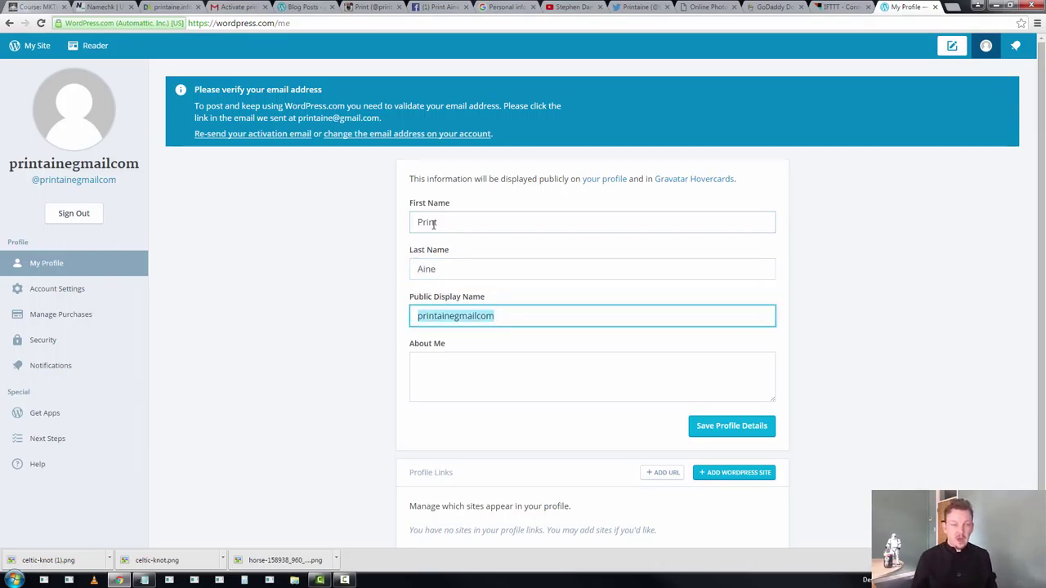
{"action": "key", "text": "shift+Right"}
{"action": "key", "text": "shift+Right"}
{"action": "key", "text": "shift+Right"}
{"action": "key", "text": "shift+Right"}
{"action": "key", "text": "shift+Right"}
{"action": "key", "text": "shift+Right"}
{"action": "key", "text": "shift+Right"}
{"action": "key", "text": "shift+Right"}
{"action": "key", "text": "shift+Right"}
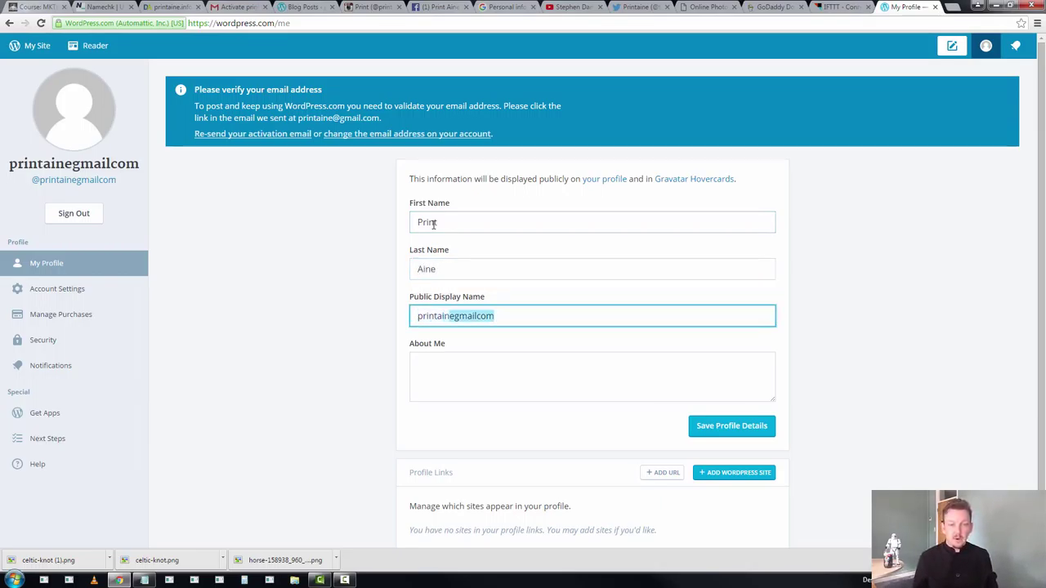
{"action": "key", "text": "BackSpace"}
{"action": "key", "text": "Tab"}
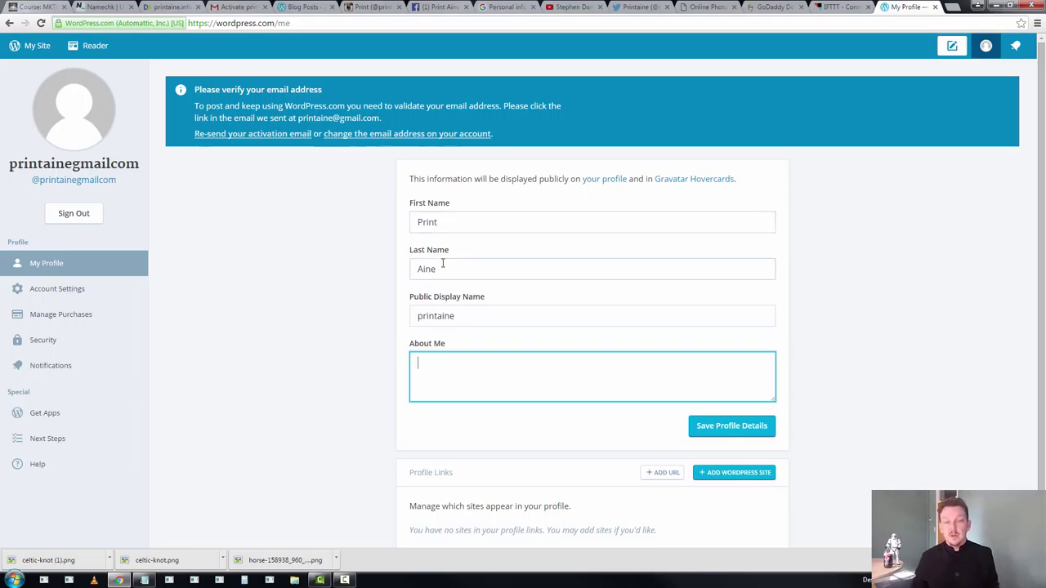
{"action": "scroll", "coordinate": [481, 231], "scroll_direction": "down", "scroll_amount": 1}
{"action": "left_click", "coordinate": [737, 394]}
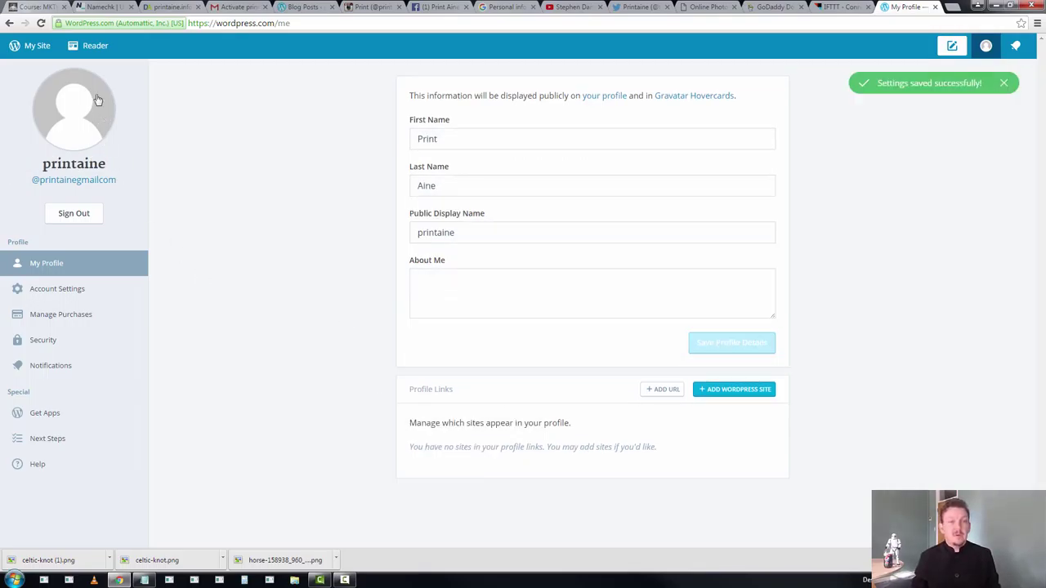
Sign in to Gravatar with the WordPress.com account and approve access.
{"action": "left_click", "coordinate": [111, 118]}
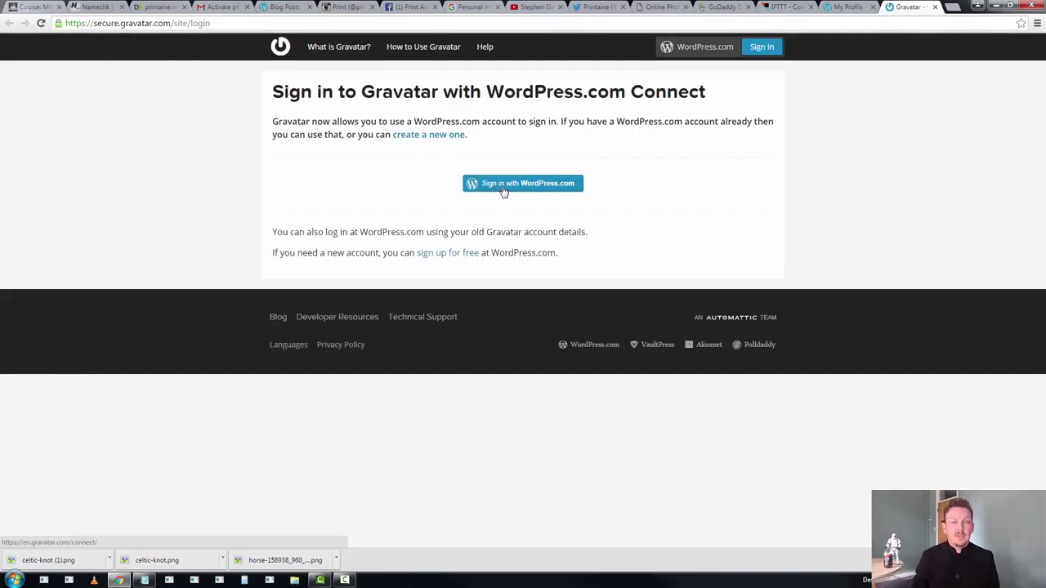
{"action": "left_click", "coordinate": [505, 187]}
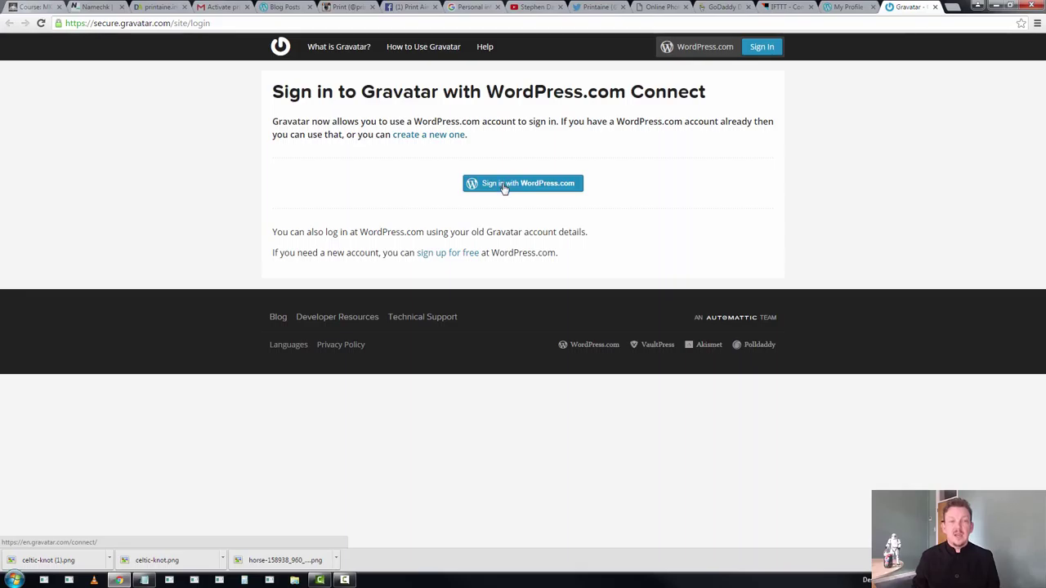
{"action": "left_click", "coordinate": [504, 187]}
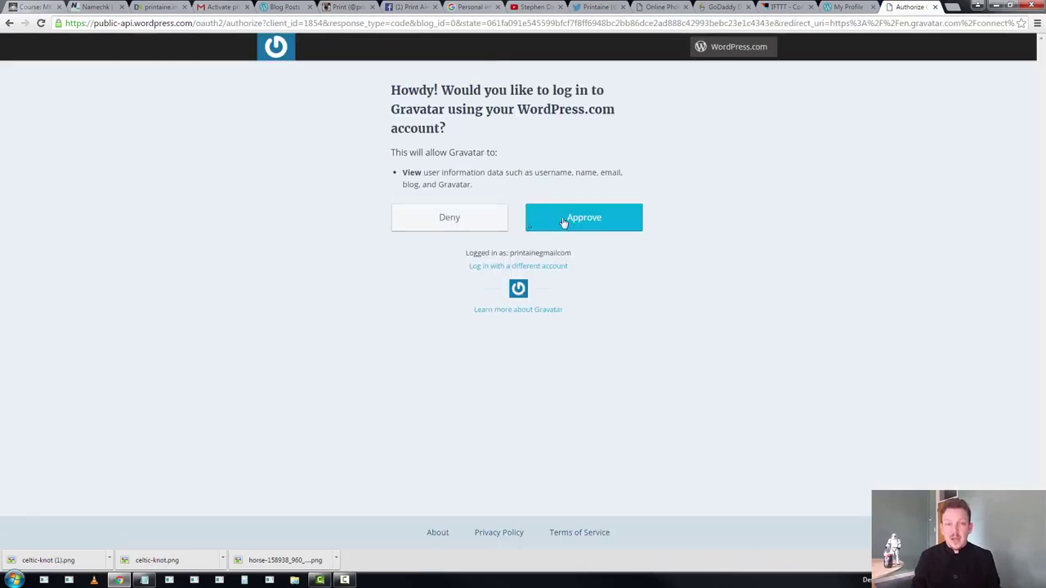
{"action": "left_click", "coordinate": [595, 220]}
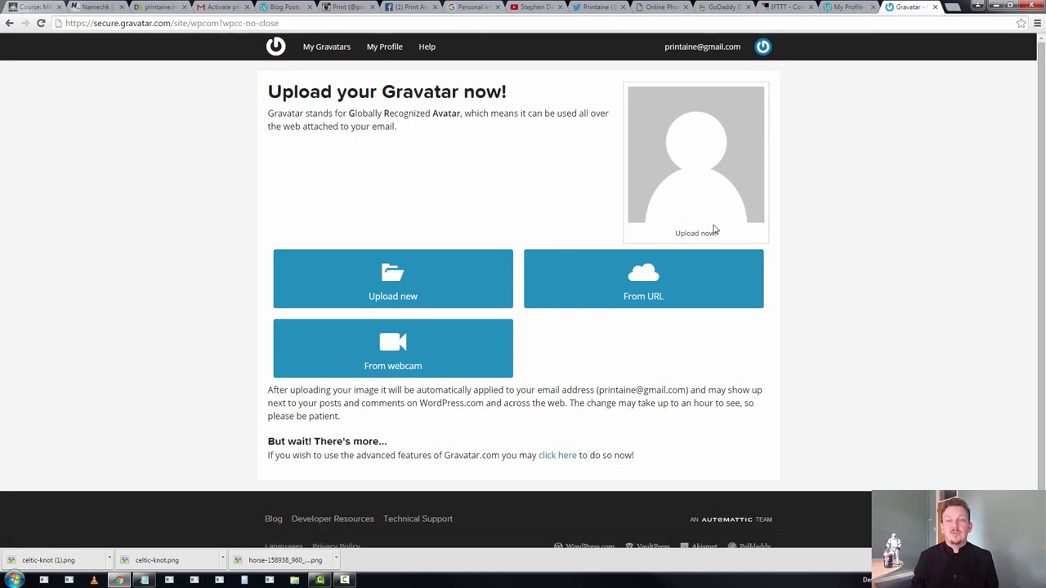
Upload Print Aine Master Logo.jpg as the new Gravatar image.
{"action": "left_click", "coordinate": [434, 284]}
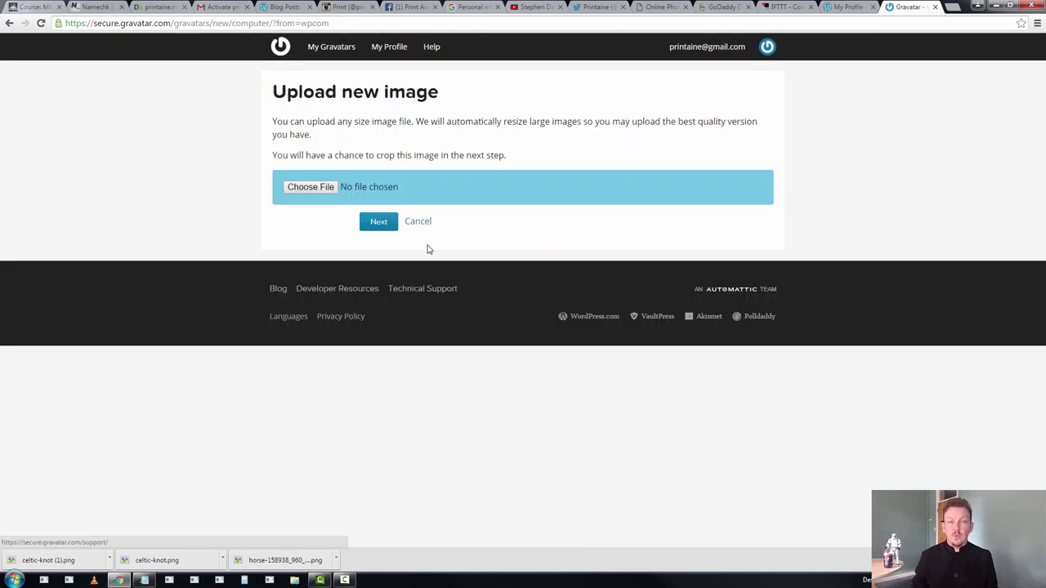
{"action": "left_click", "coordinate": [308, 187]}
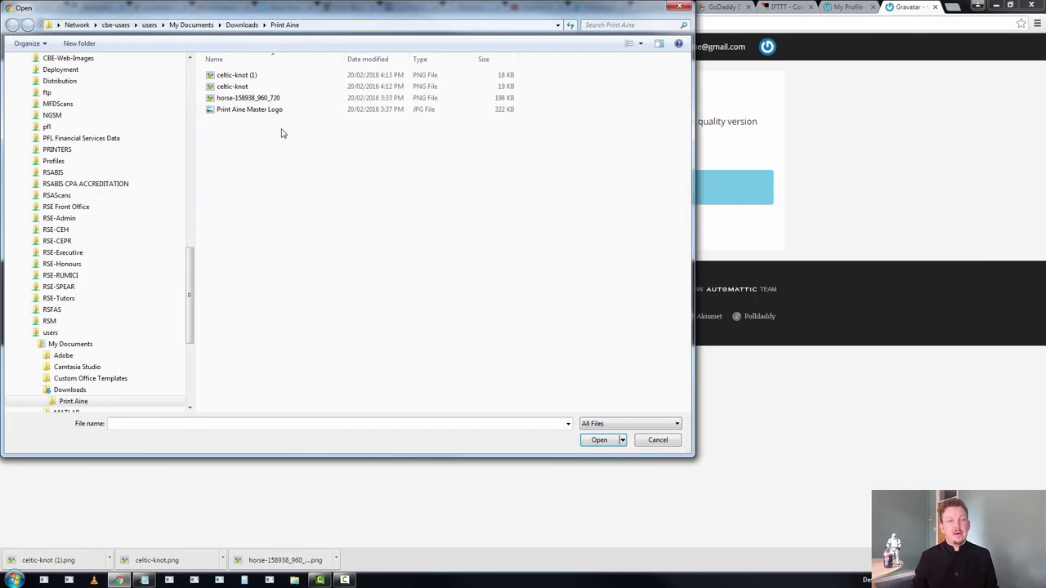
{"action": "left_click", "coordinate": [275, 112]}
{"action": "double_click", "coordinate": [274, 111]}
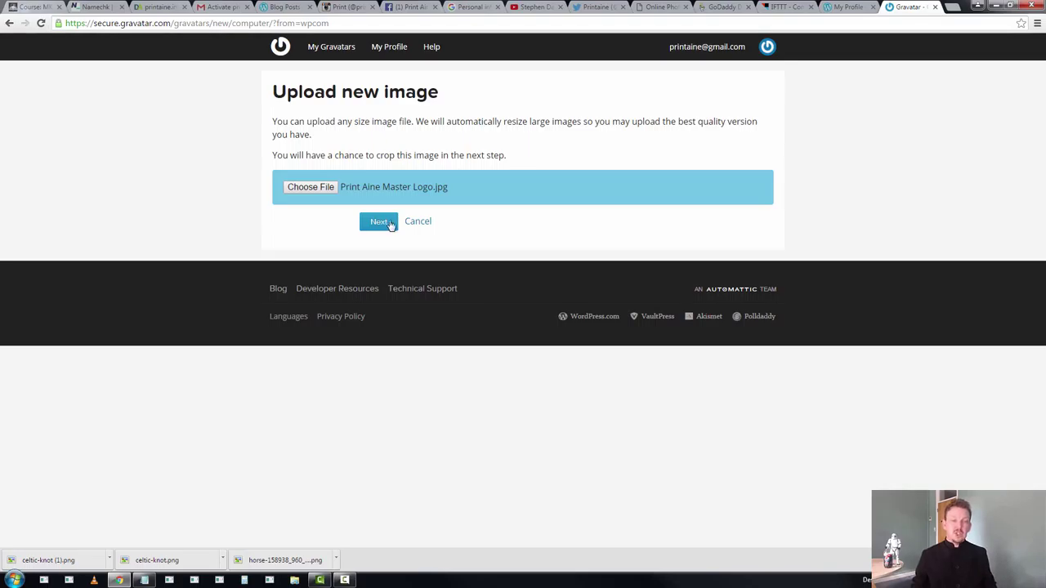
{"action": "left_click", "coordinate": [380, 223]}
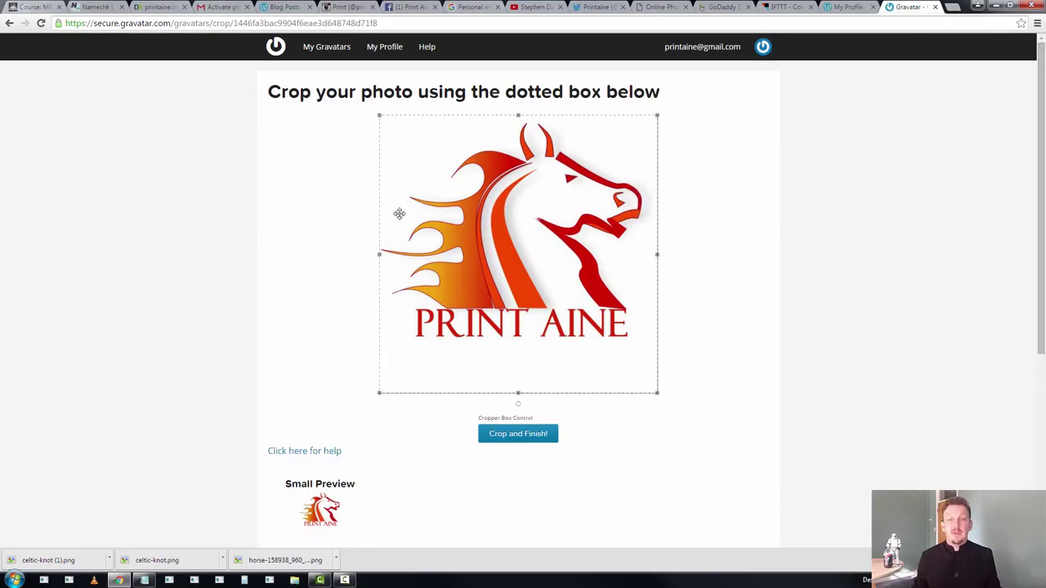
Crop the logo, set the avatar's content rating, and return to the WordPress.com profile.
{"action": "left_click", "coordinate": [508, 434]}
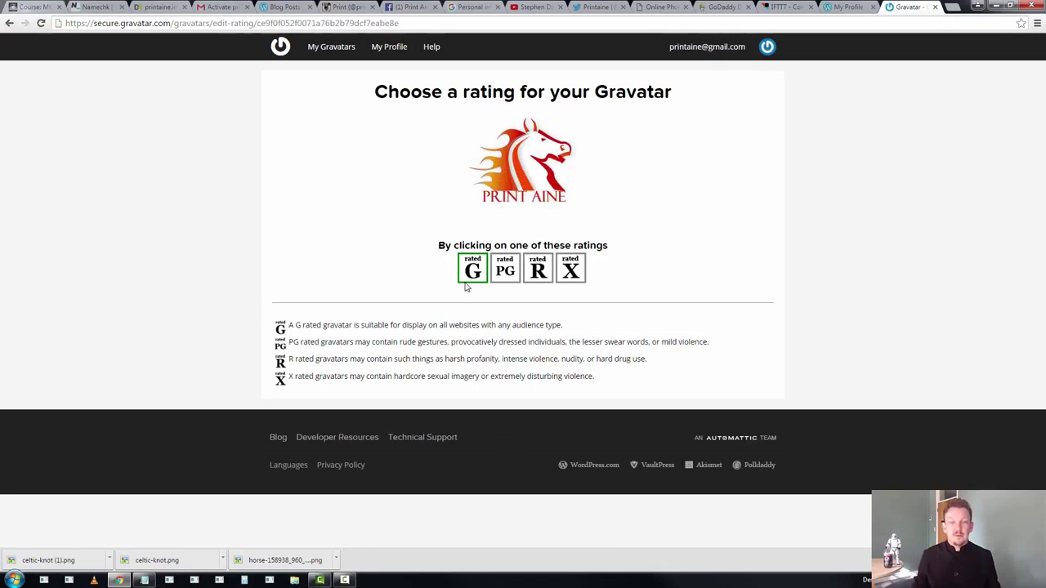
{"action": "left_click", "coordinate": [505, 270]}
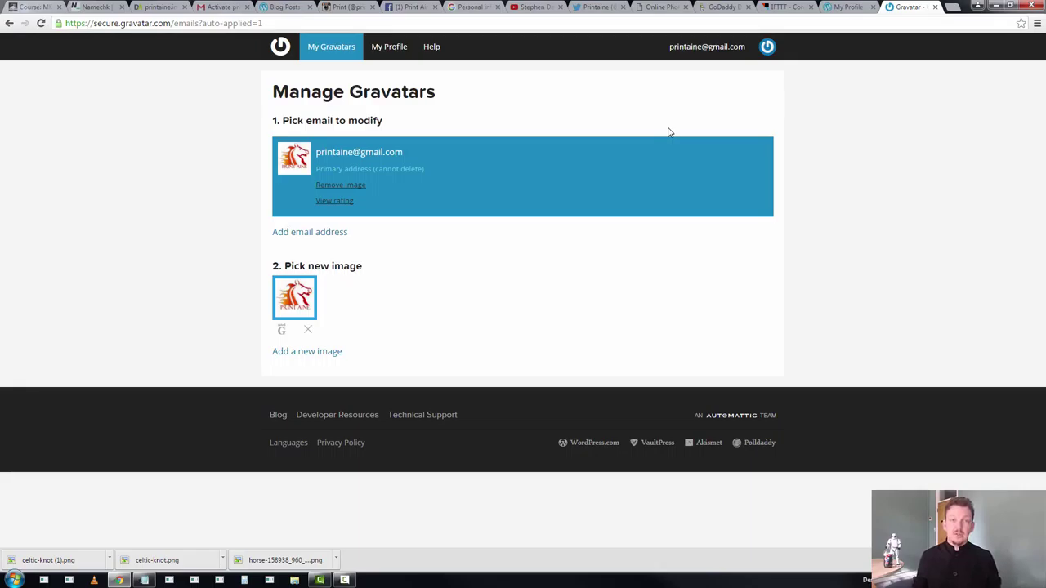
{"action": "left_click", "coordinate": [387, 50]}
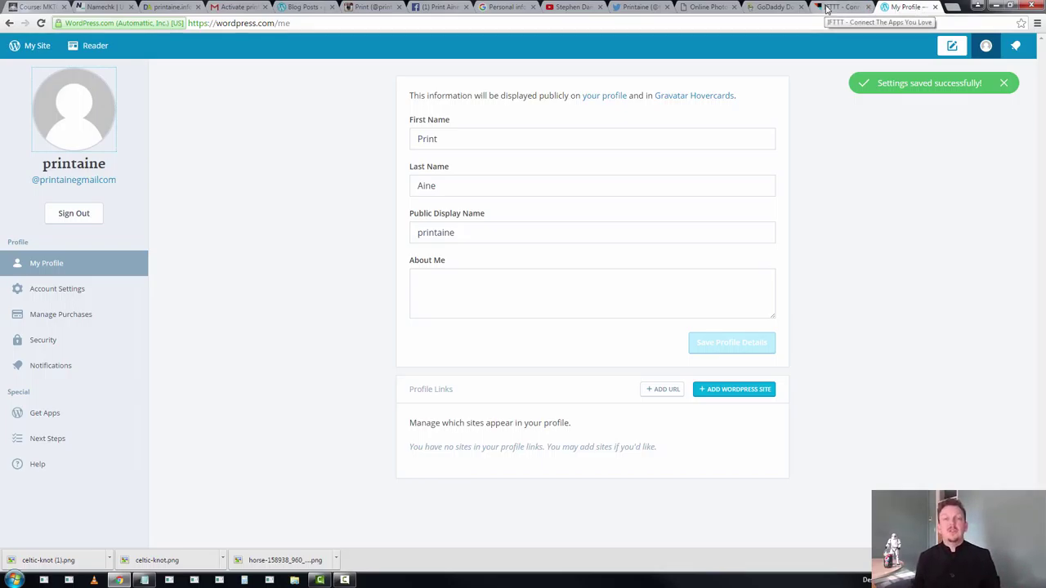
Try signing in to IFTTT with the saved e-mail and account password.
{"action": "left_click", "coordinate": [827, 8]}
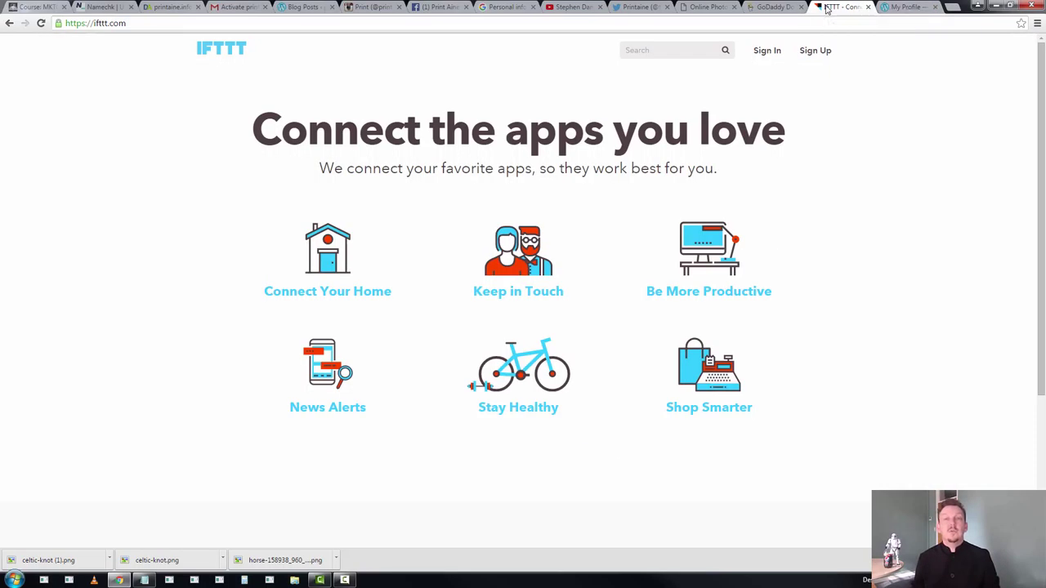
{"action": "left_click", "coordinate": [769, 52]}
{"action": "left_click", "coordinate": [369, 183]}
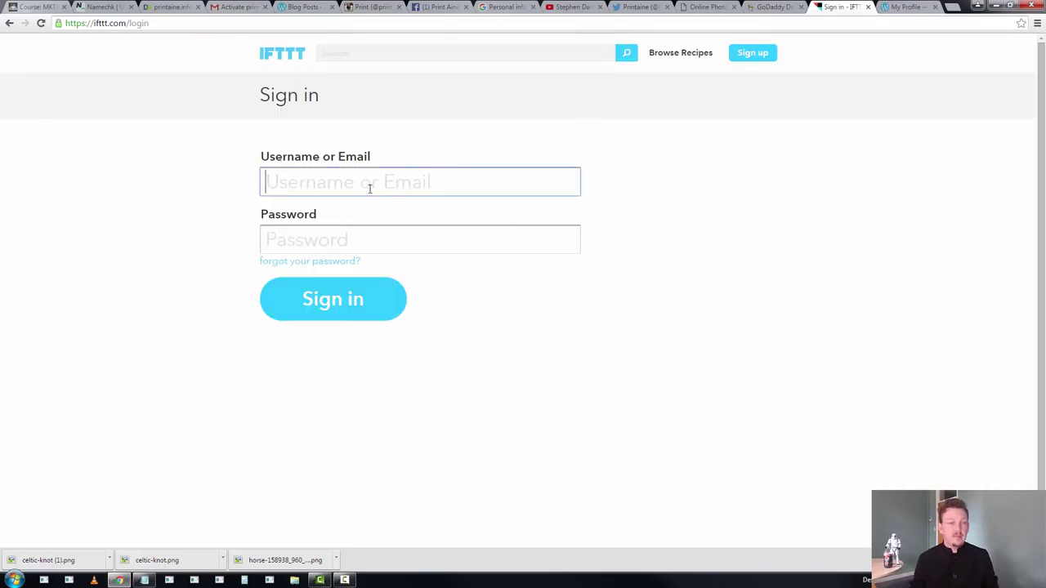
{"action": "left_click", "coordinate": [362, 203]}
{"action": "left_click", "coordinate": [347, 244]}
{"action": "type", "text": "*********"}
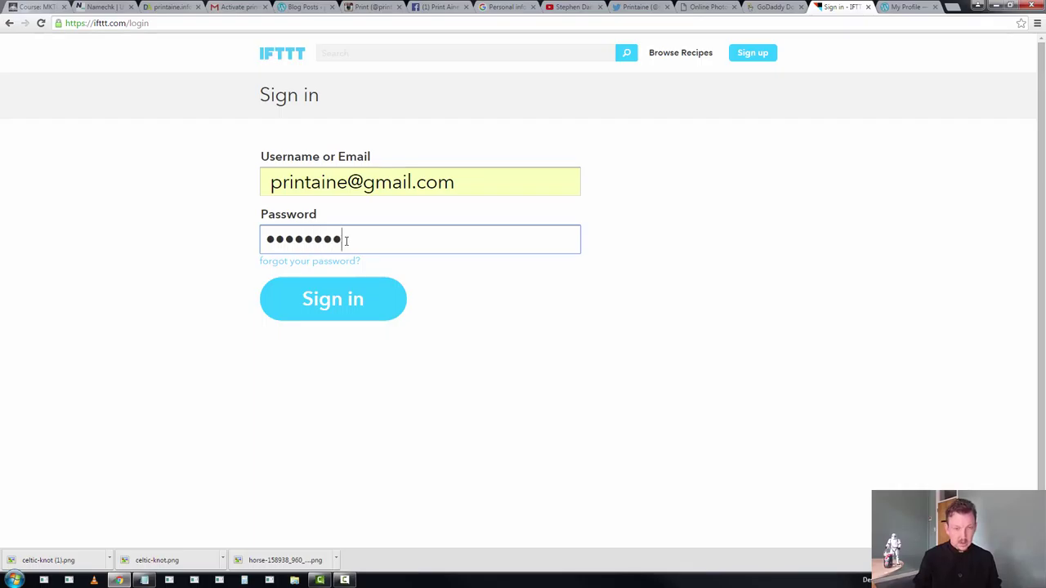
{"action": "left_click", "coordinate": [349, 302]}
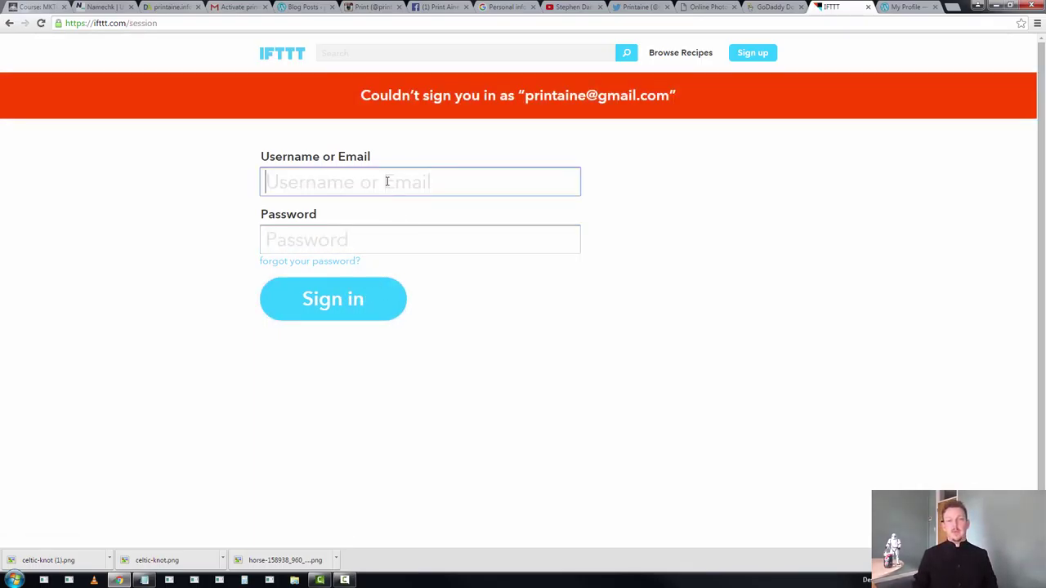
Try creating a new IFTTT account with the same saved e-mail and a password.
{"action": "left_click", "coordinate": [387, 182]}
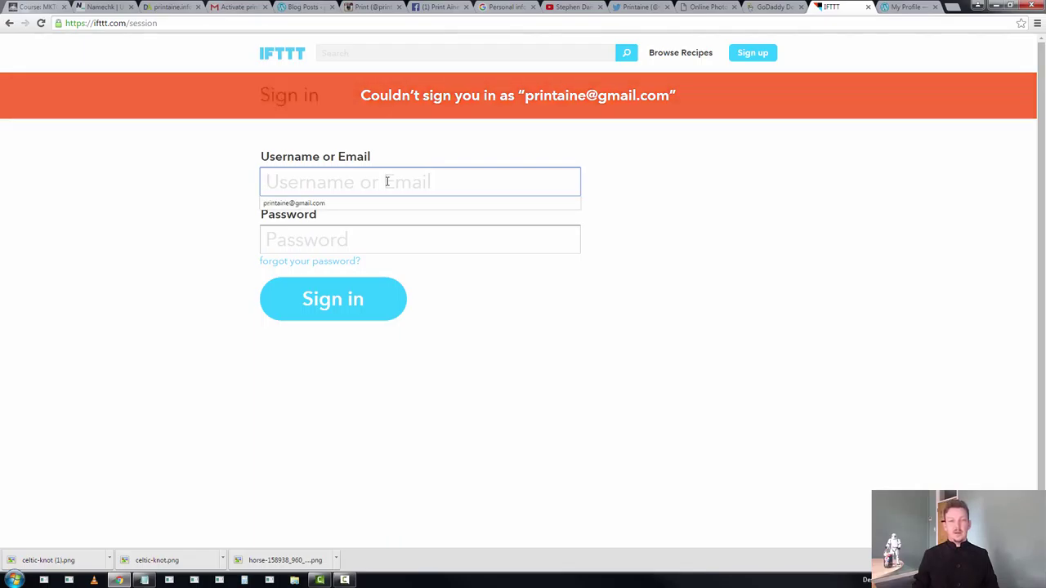
{"action": "left_click", "coordinate": [753, 52]}
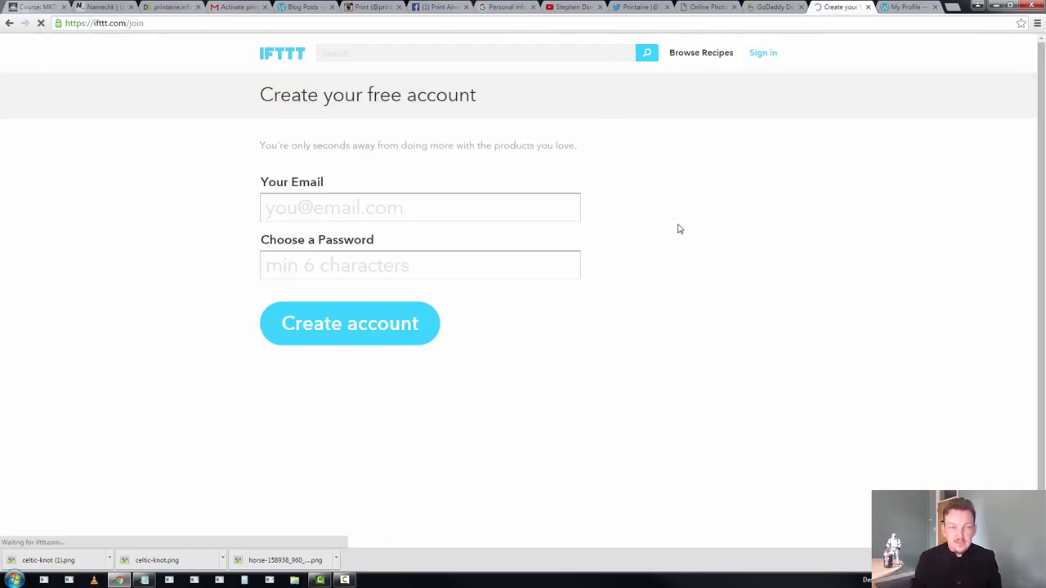
{"action": "left_click", "coordinate": [372, 207]}
{"action": "left_click", "coordinate": [369, 228]}
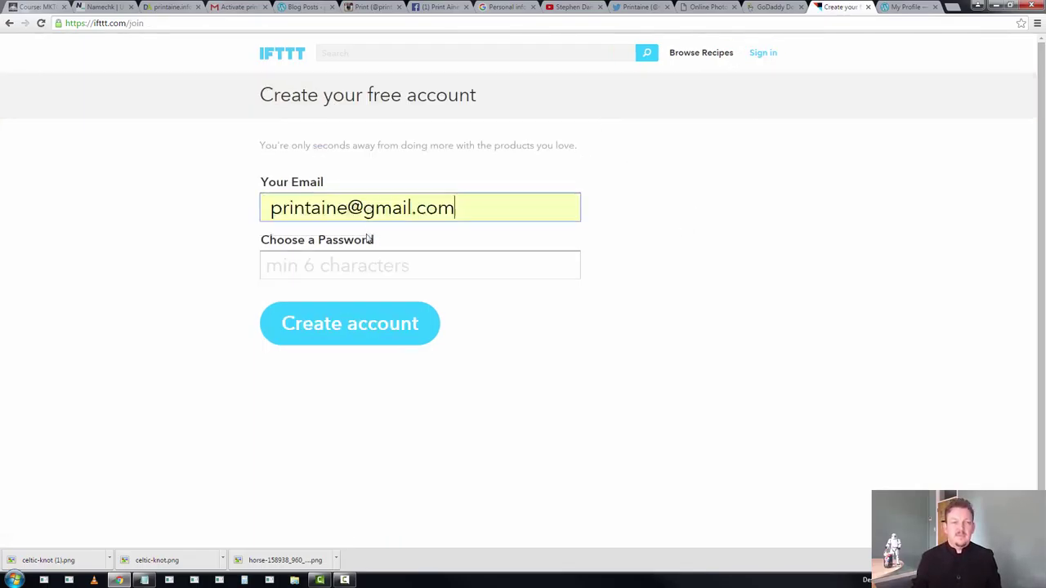
{"action": "left_click", "coordinate": [368, 264]}
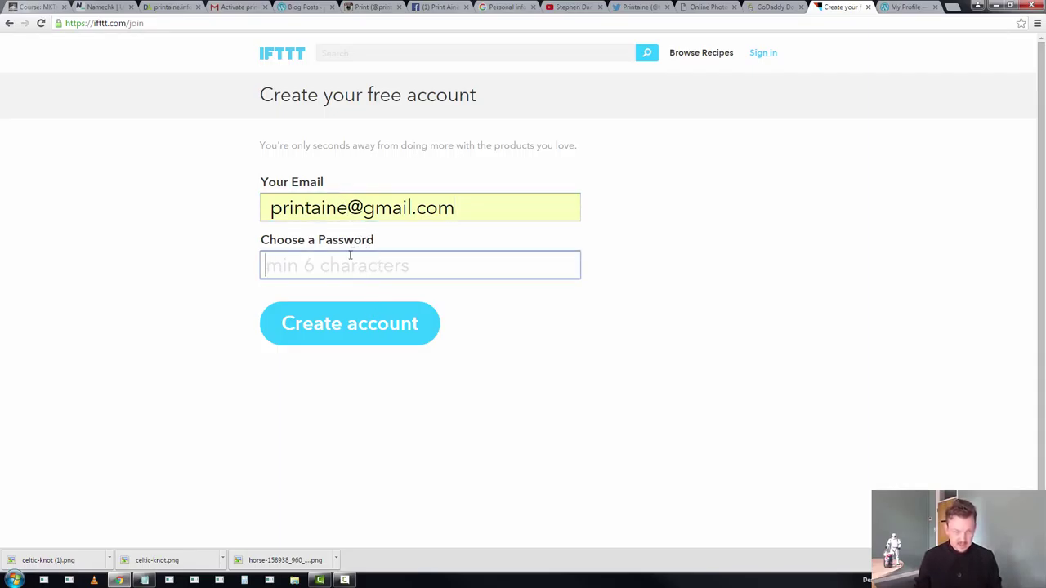
{"action": "type", "text": "•••••••••"}
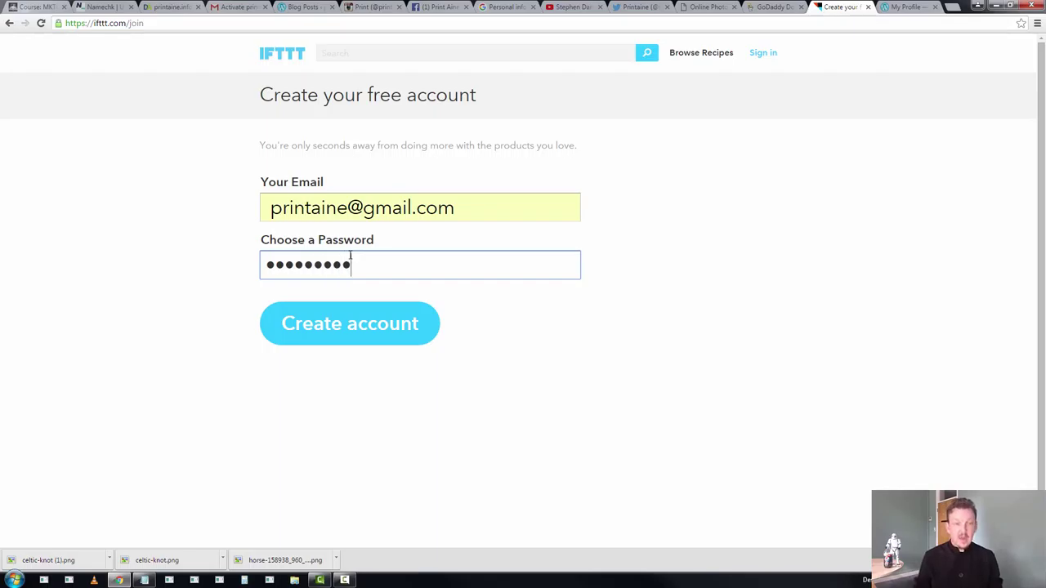
{"action": "left_click", "coordinate": [350, 314]}
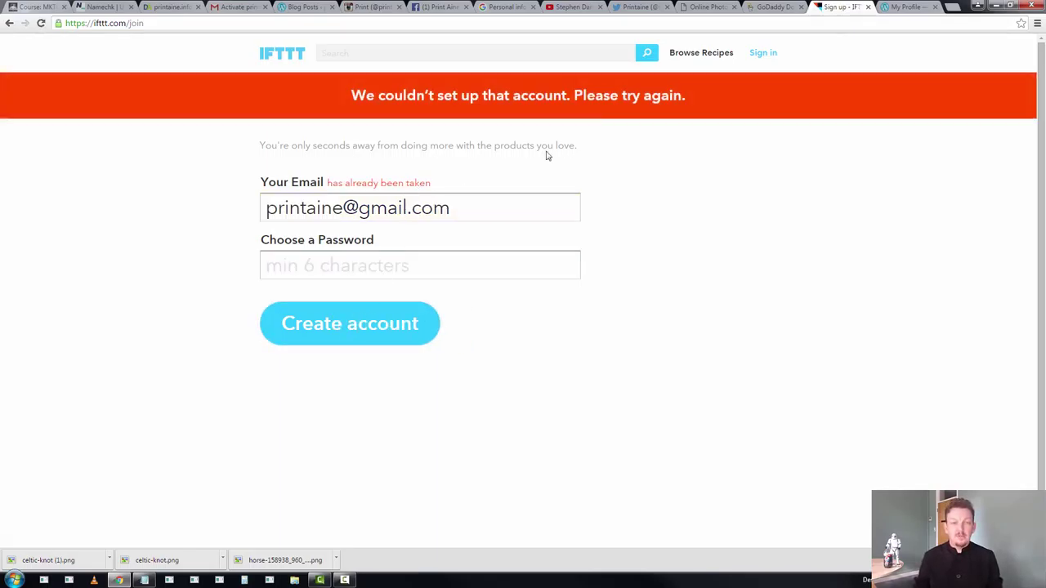
Go back to IFTTT sign-in and choose the forgotten password option.
{"action": "left_click", "coordinate": [764, 54]}
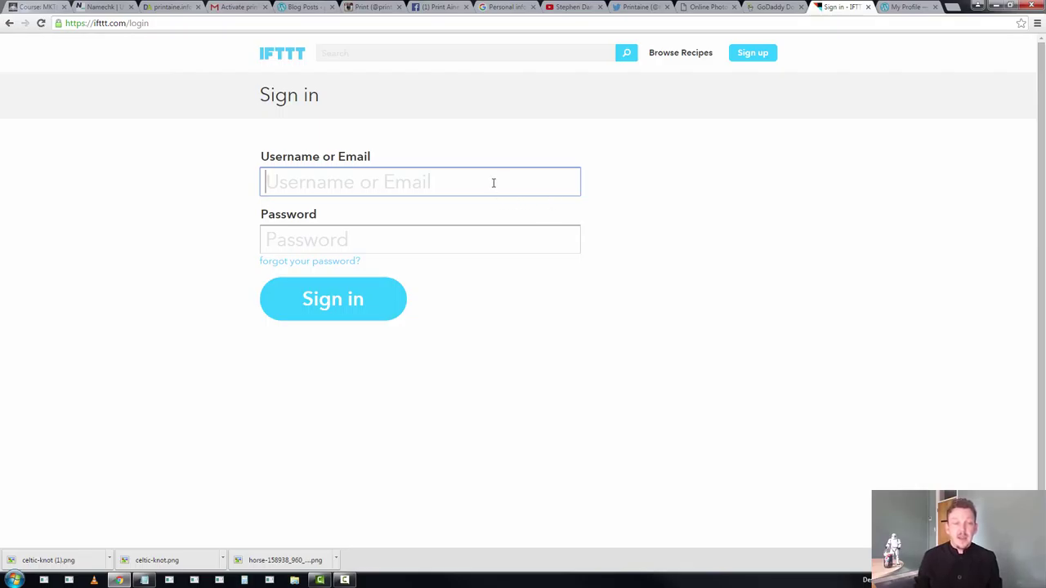
{"action": "left_click", "coordinate": [493, 179]}
{"action": "left_click", "coordinate": [456, 210]}
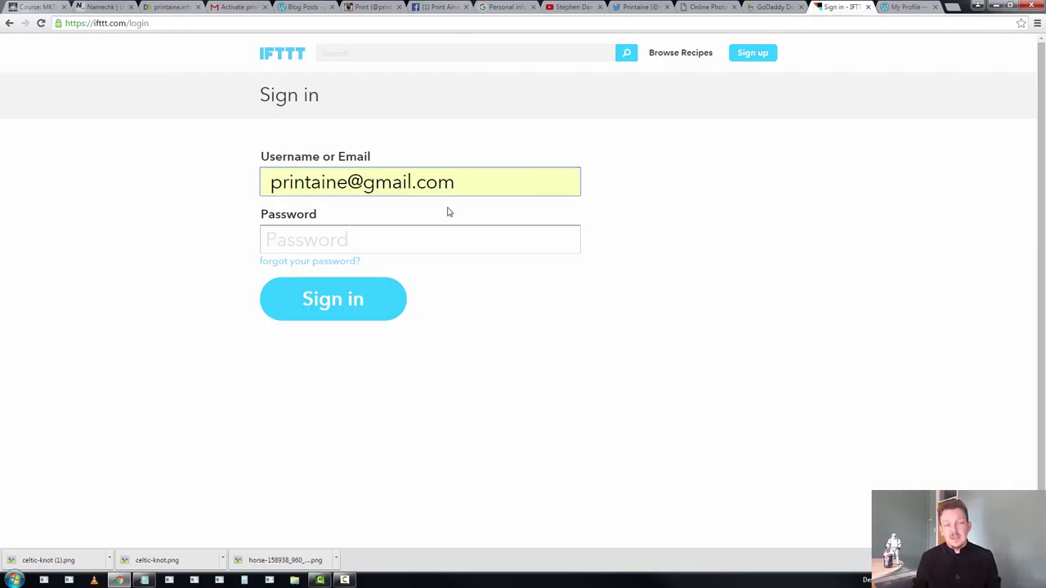
{"action": "left_click", "coordinate": [343, 261]}
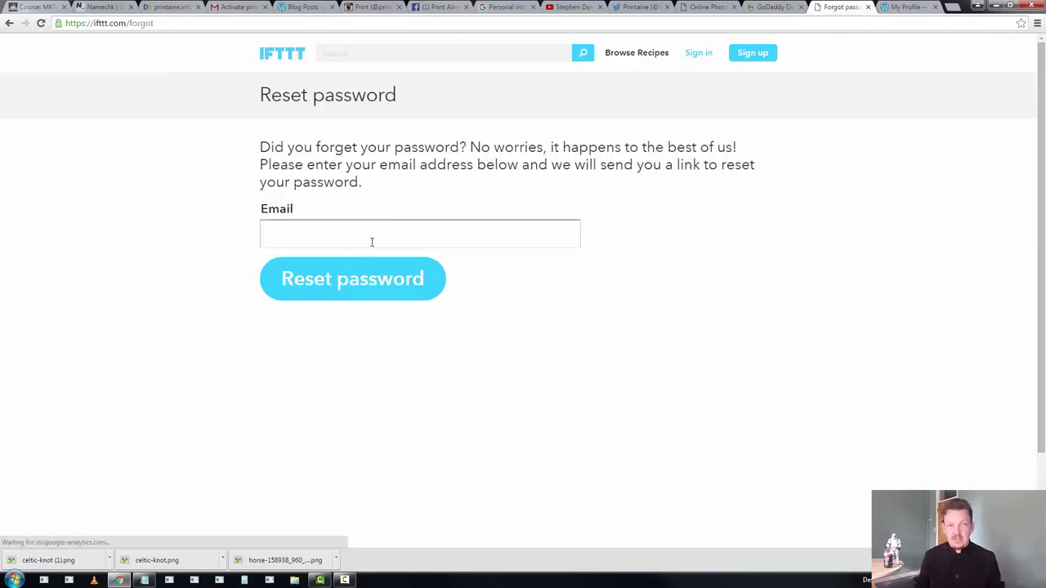
Send an IFTTT password reset link to the saved e-mail, then open the Channels list.
{"action": "left_click", "coordinate": [372, 240]}
{"action": "left_click", "coordinate": [365, 256]}
{"action": "left_click", "coordinate": [357, 283]}
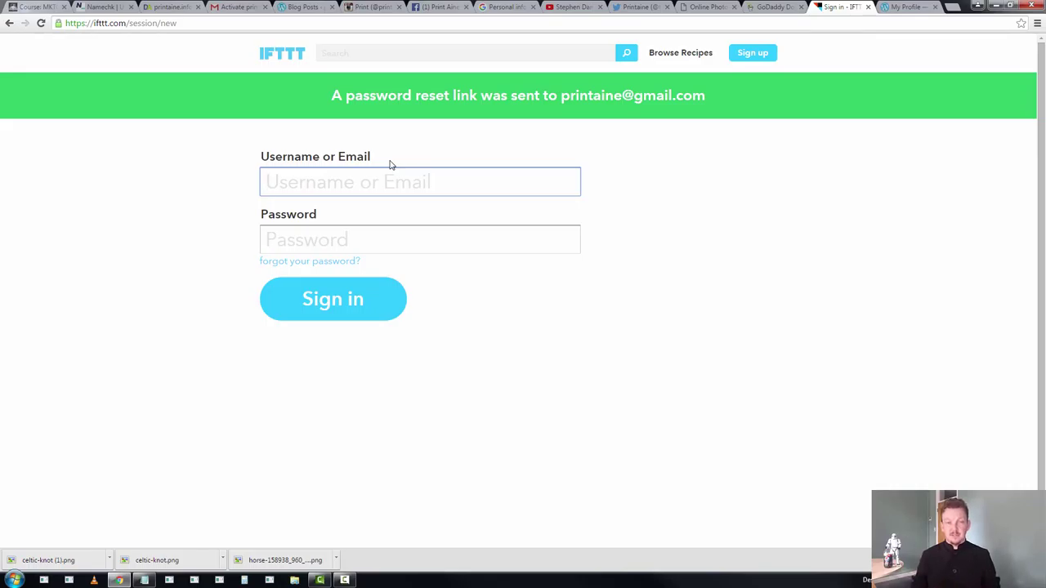
{"action": "left_click", "coordinate": [290, 53]}
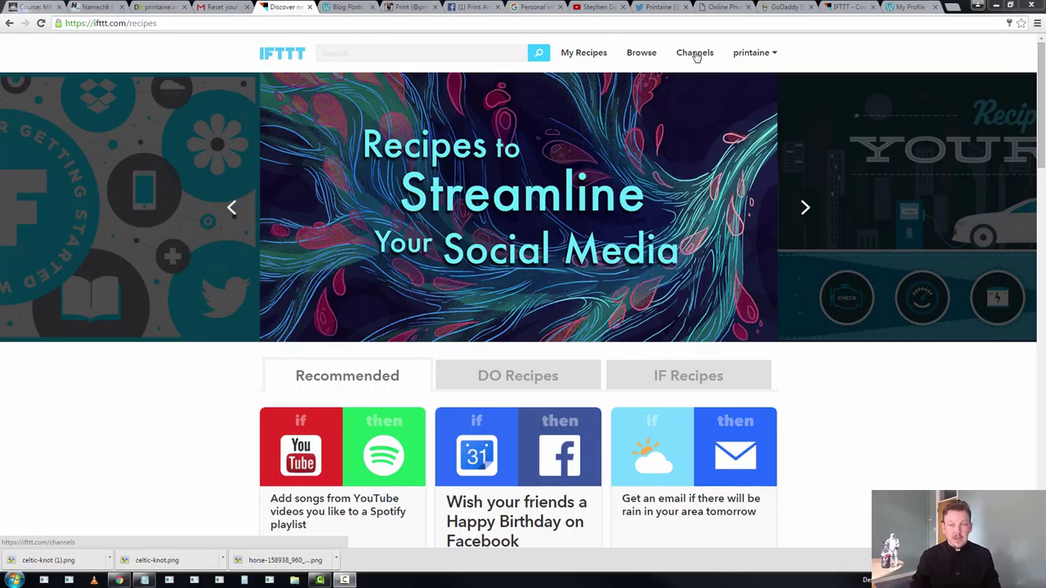
{"action": "left_click", "coordinate": [697, 57]}
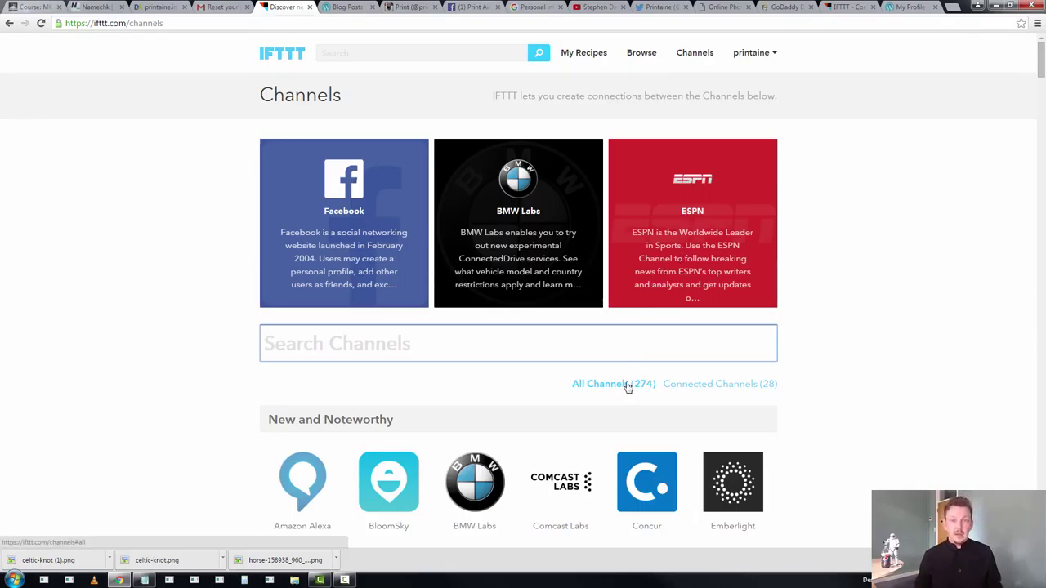
Review the channels already connected to the IFTTT account.
{"action": "left_click", "coordinate": [680, 386]}
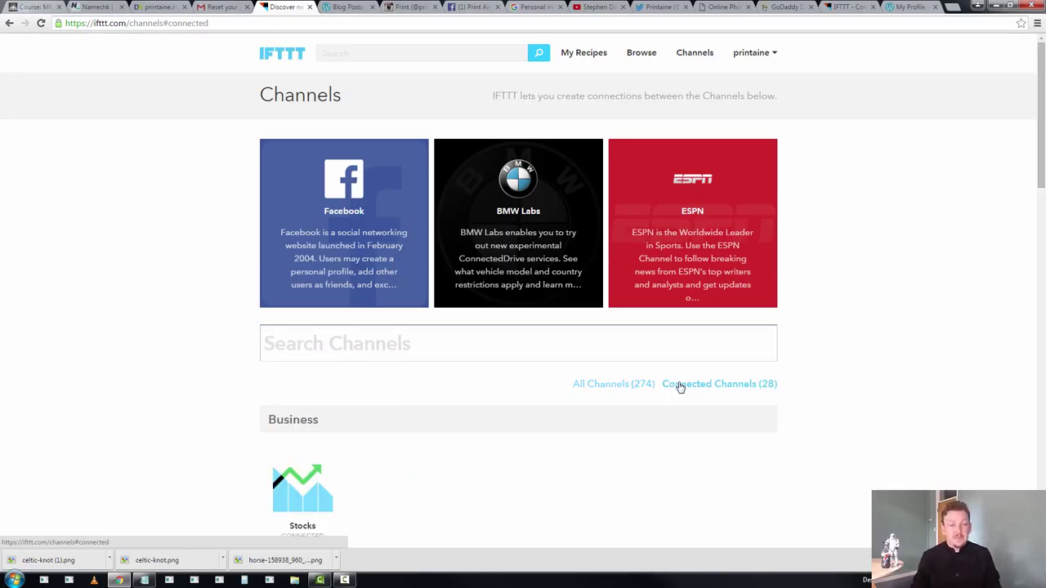
{"action": "scroll", "coordinate": [681, 386], "scroll_direction": "down", "scroll_amount": 6}
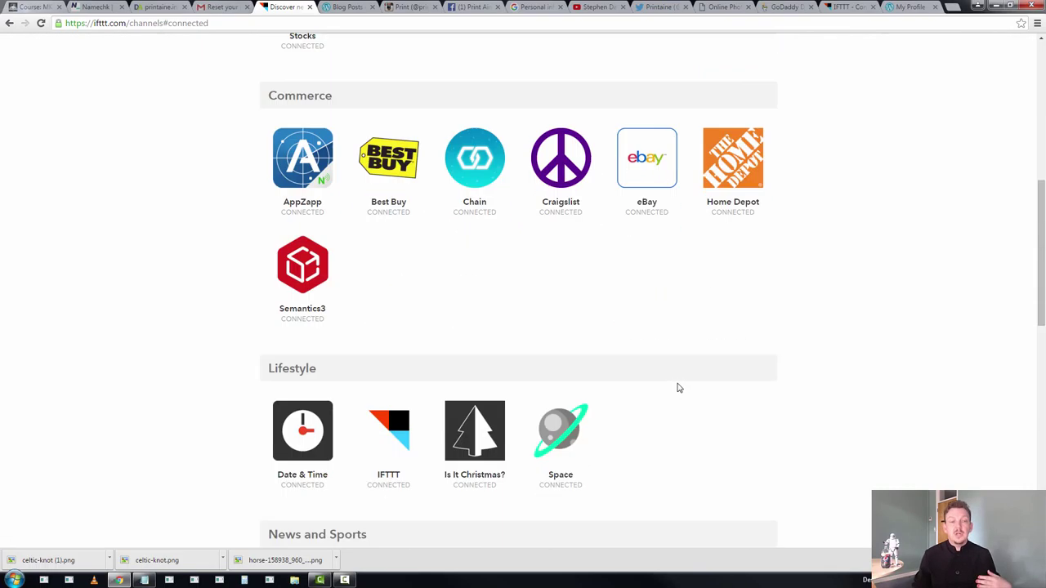
{"action": "scroll", "coordinate": [677, 387], "scroll_direction": "down", "scroll_amount": 3}
{"action": "scroll", "coordinate": [679, 389], "scroll_direction": "down", "scroll_amount": 2}
{"action": "scroll", "coordinate": [680, 389], "scroll_direction": "down", "scroll_amount": 3}
{"action": "scroll", "coordinate": [678, 389], "scroll_direction": "down", "scroll_amount": 1}
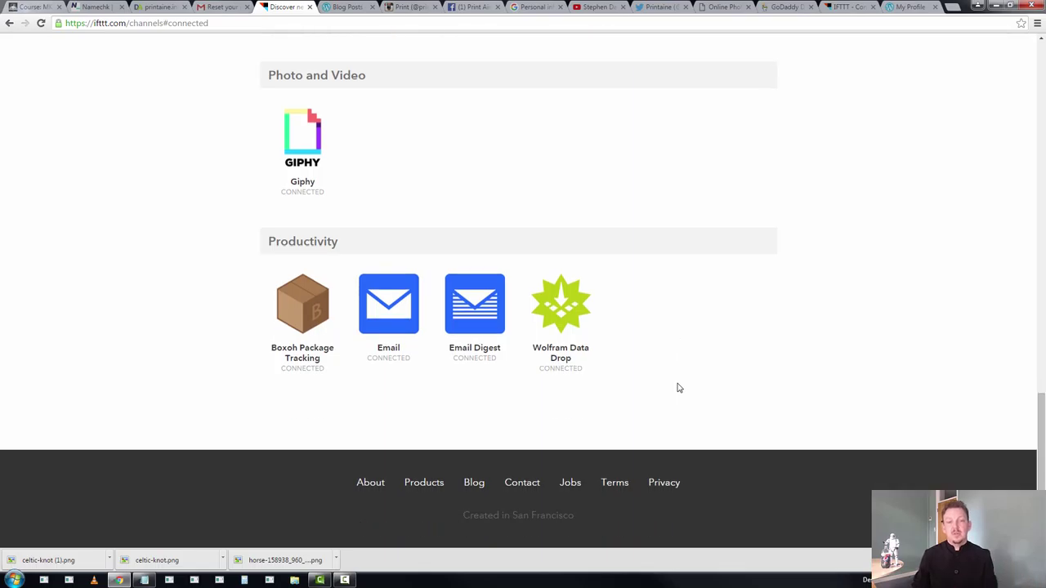
{"action": "scroll", "coordinate": [677, 388], "scroll_direction": "up", "scroll_amount": 15}
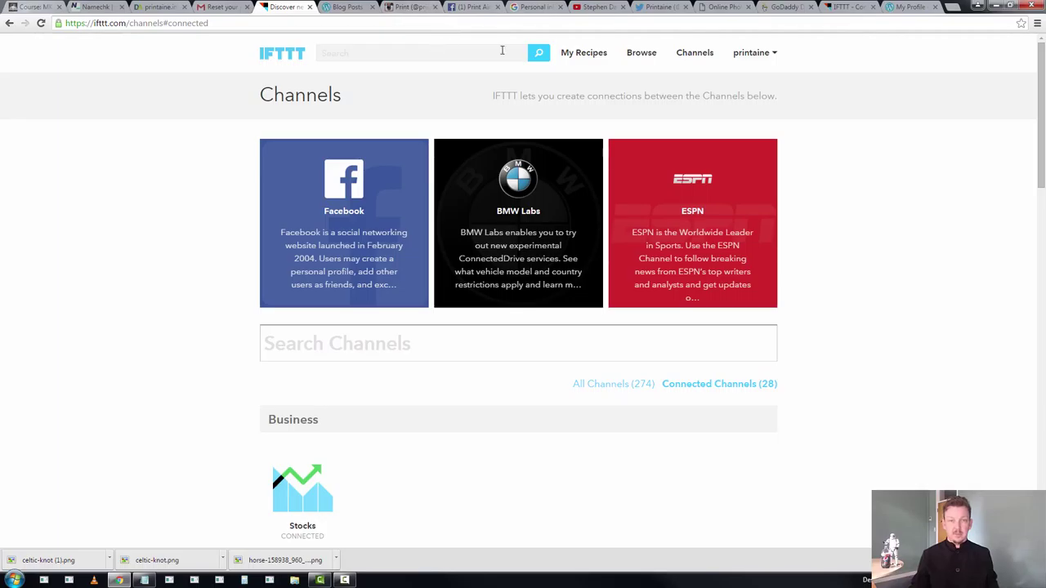
Search the channels for 'instagra' and open the Instagram channel page.
{"action": "left_click", "coordinate": [696, 55]}
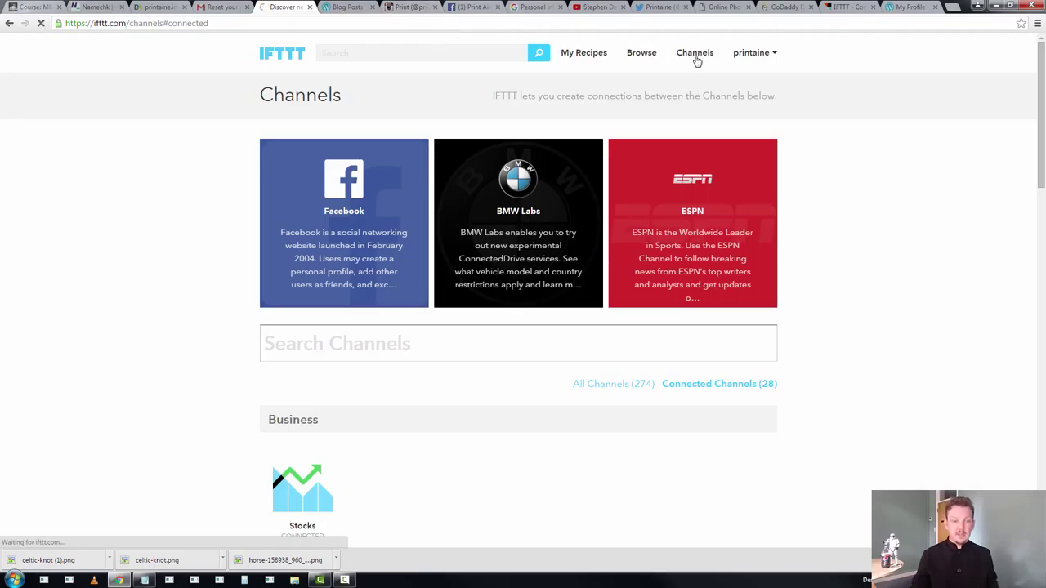
{"action": "scroll", "coordinate": [520, 284], "scroll_direction": "down", "scroll_amount": 2}
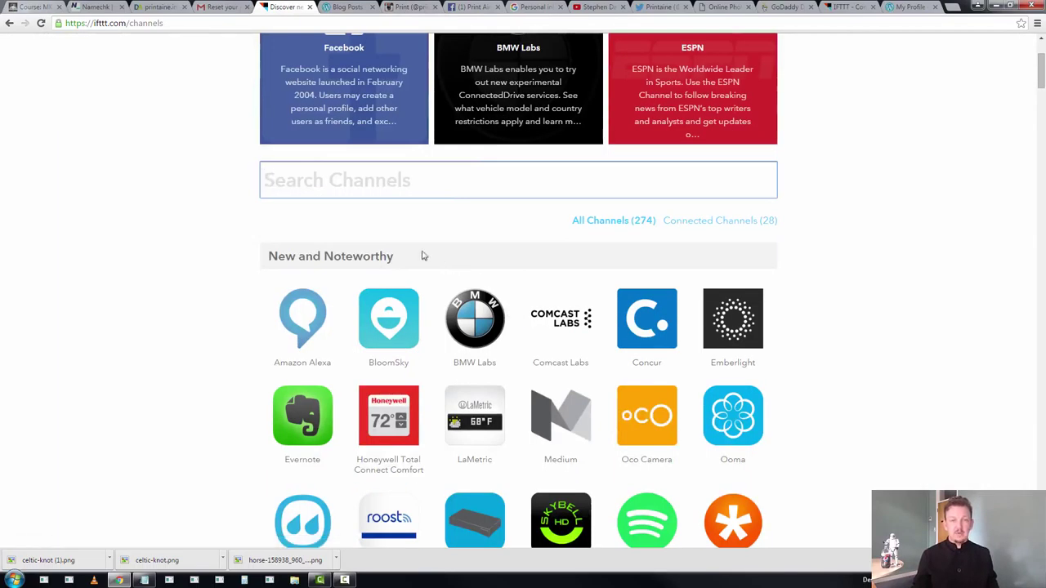
{"action": "type", "text": "instagra"}
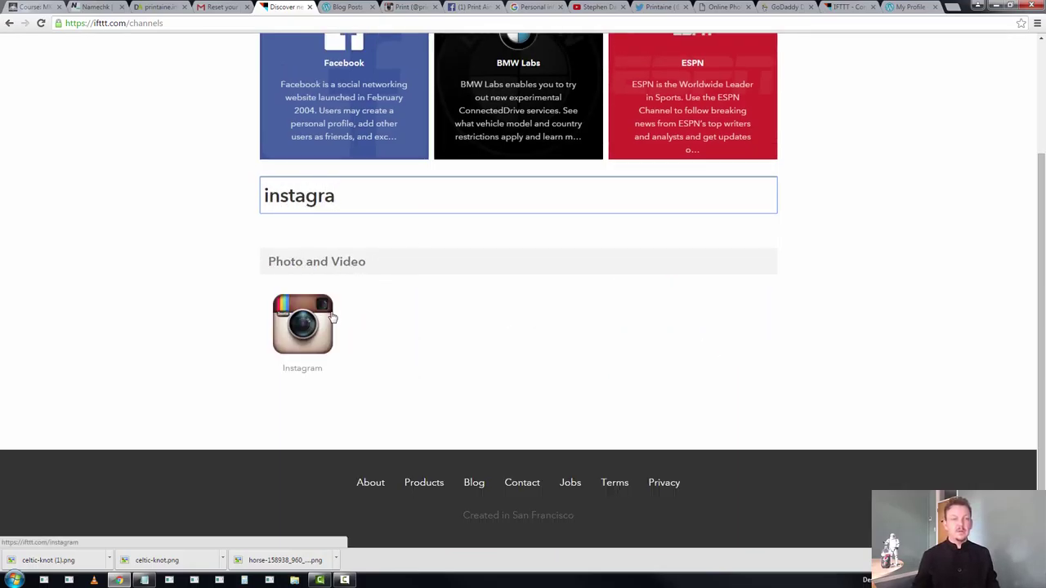
{"action": "left_click", "coordinate": [300, 327]}
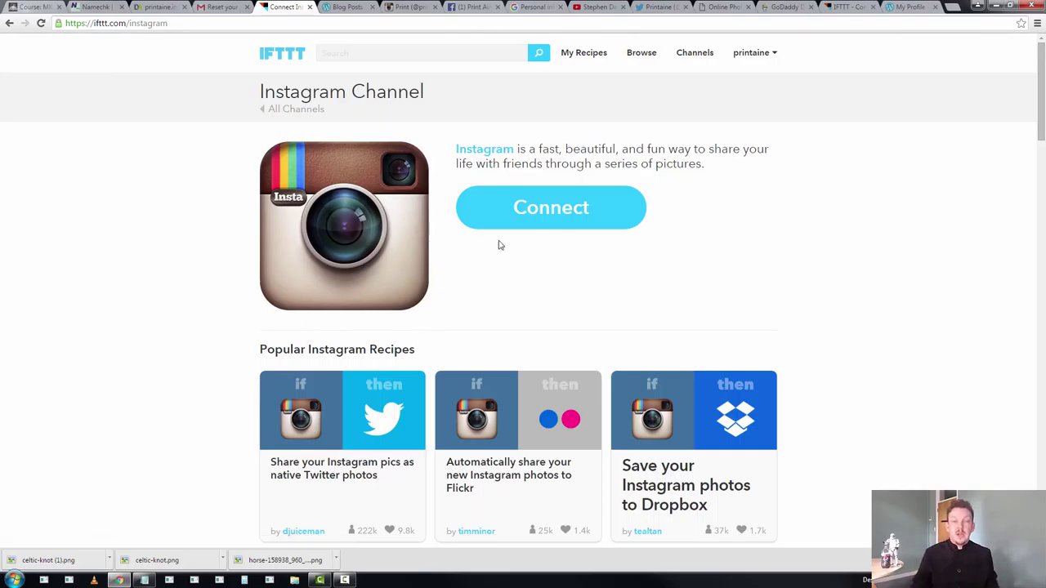
Connect the Instagram channel by authorizing IFTTT on Instagram.
{"action": "left_click", "coordinate": [519, 212]}
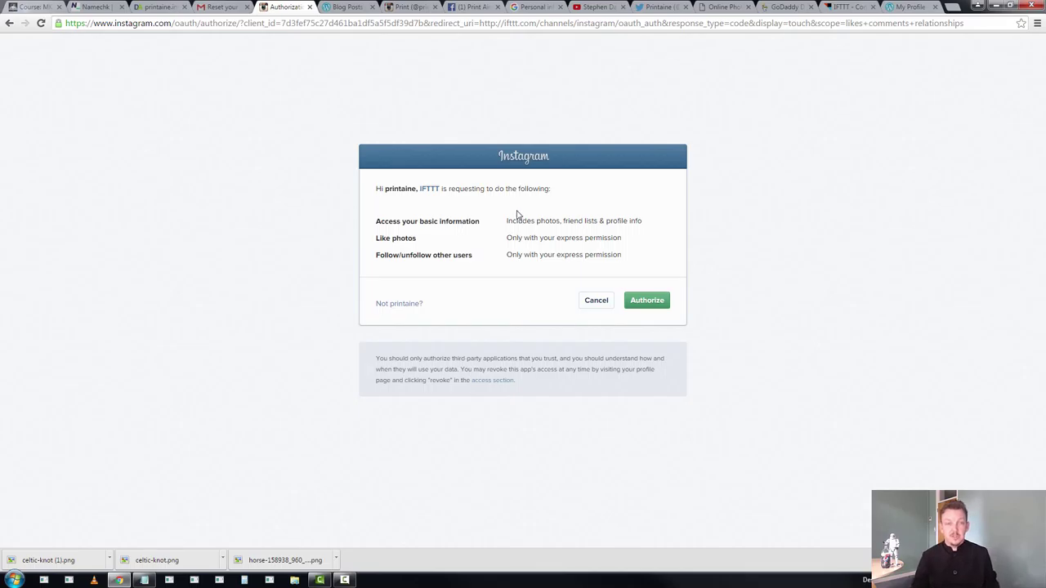
{"action": "left_click", "coordinate": [658, 305]}
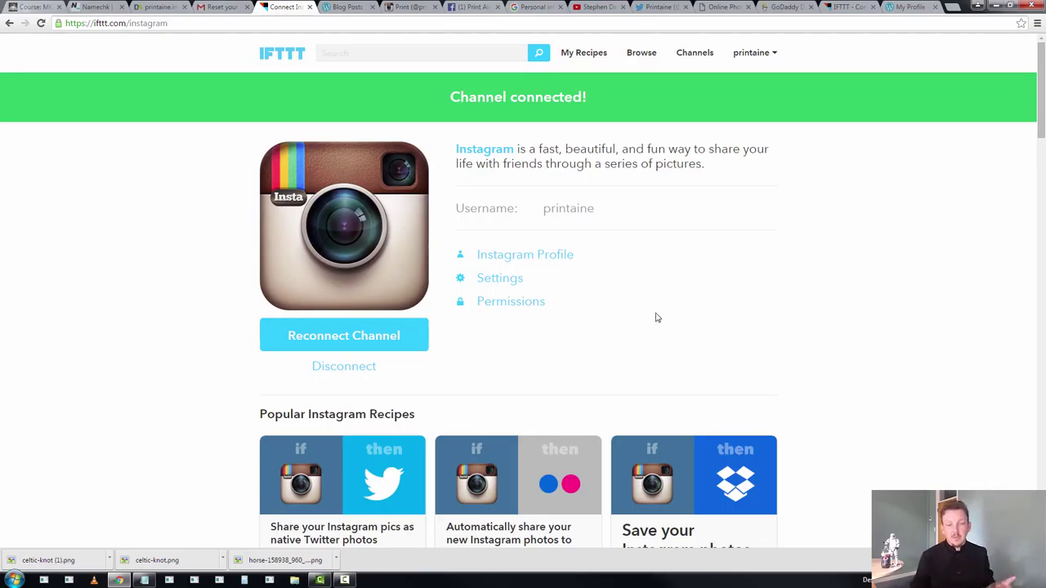
{"action": "scroll", "coordinate": [658, 316], "scroll_direction": "down", "scroll_amount": 2}
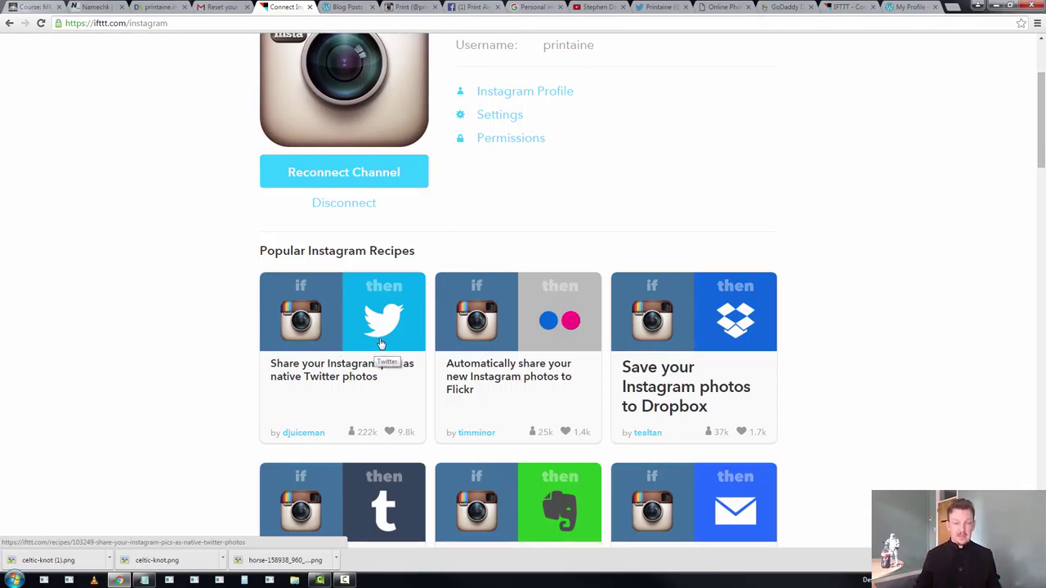
Connect Twitter and add the 'Share your Instagram pics as native Twitter photos' recipe.
{"action": "left_click", "coordinate": [381, 343]}
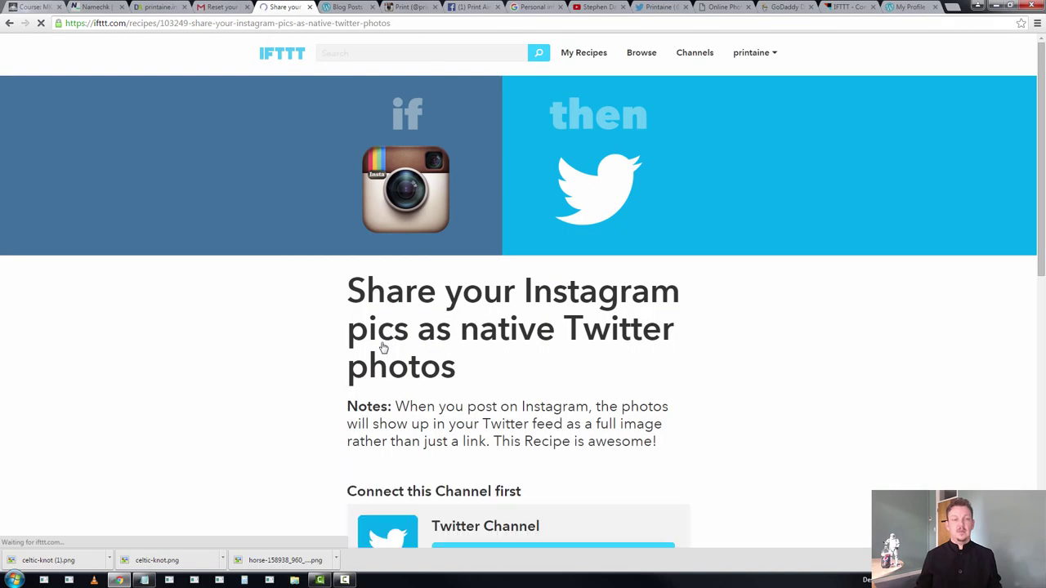
{"action": "scroll", "coordinate": [462, 381], "scroll_direction": "down", "scroll_amount": 2}
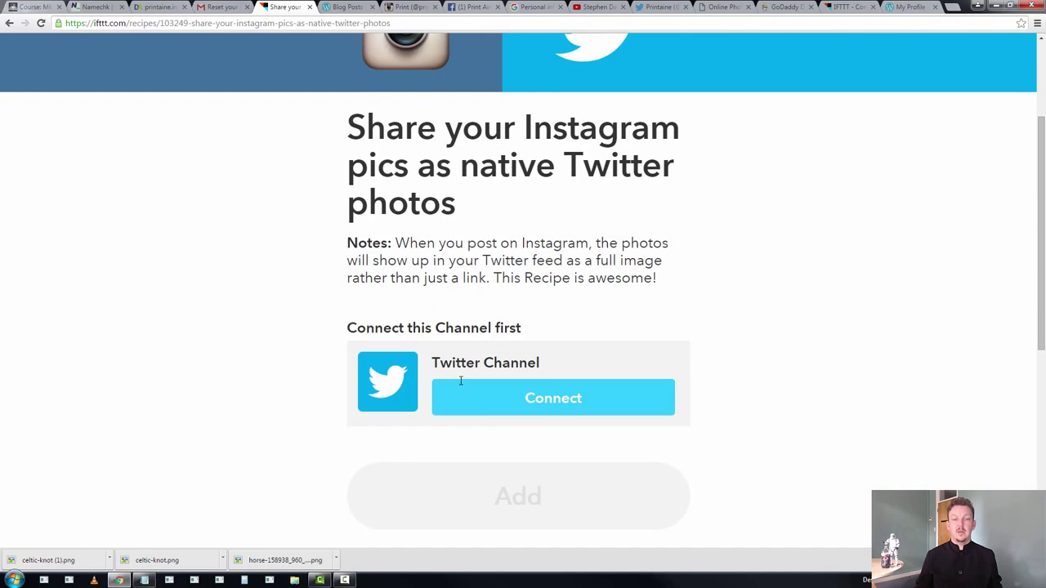
{"action": "left_click", "coordinate": [545, 400]}
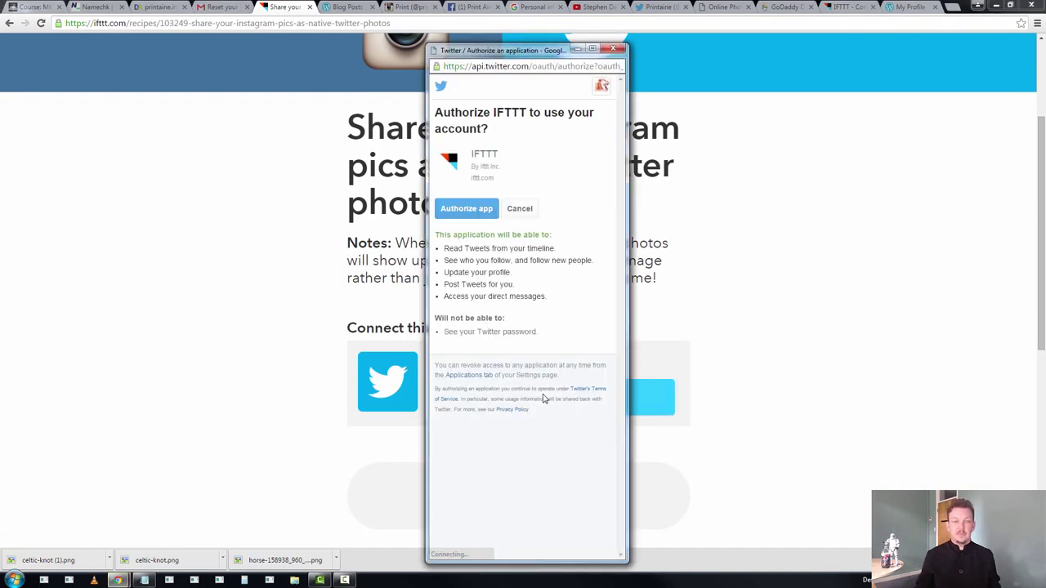
{"action": "left_click", "coordinate": [464, 209]}
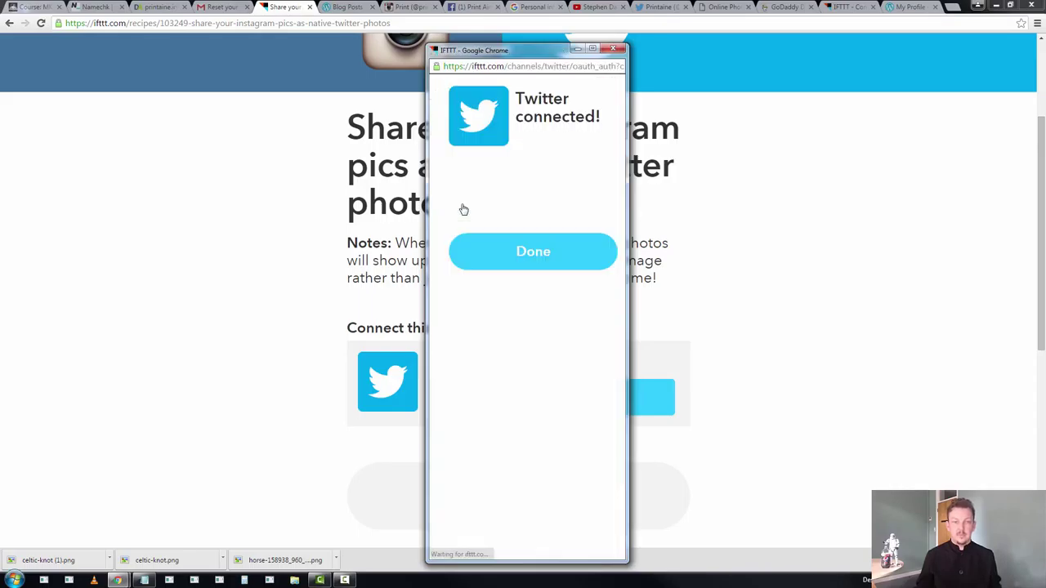
{"action": "left_click", "coordinate": [529, 255]}
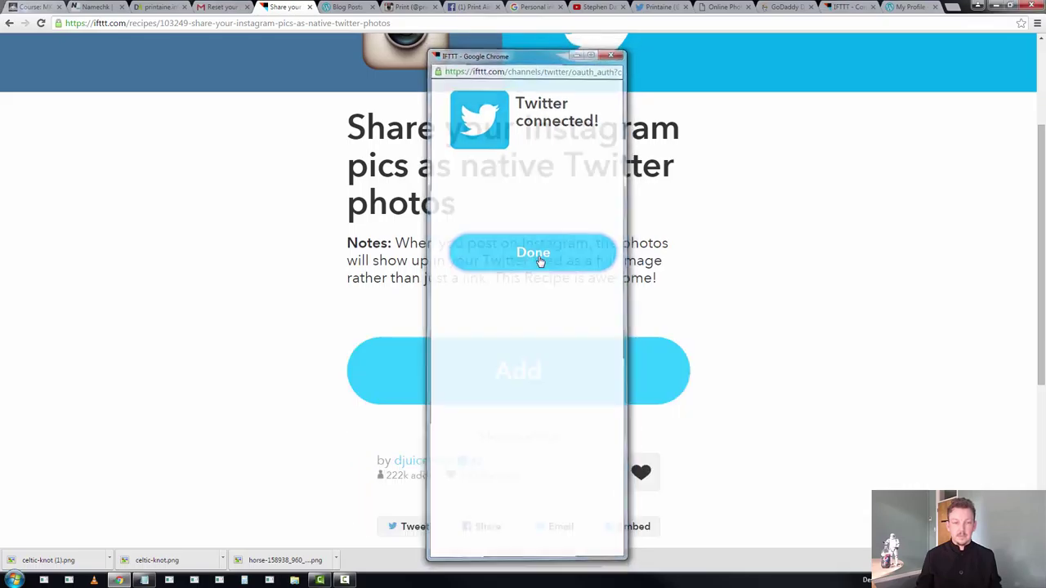
{"action": "scroll", "coordinate": [523, 290], "scroll_direction": "down", "scroll_amount": 1}
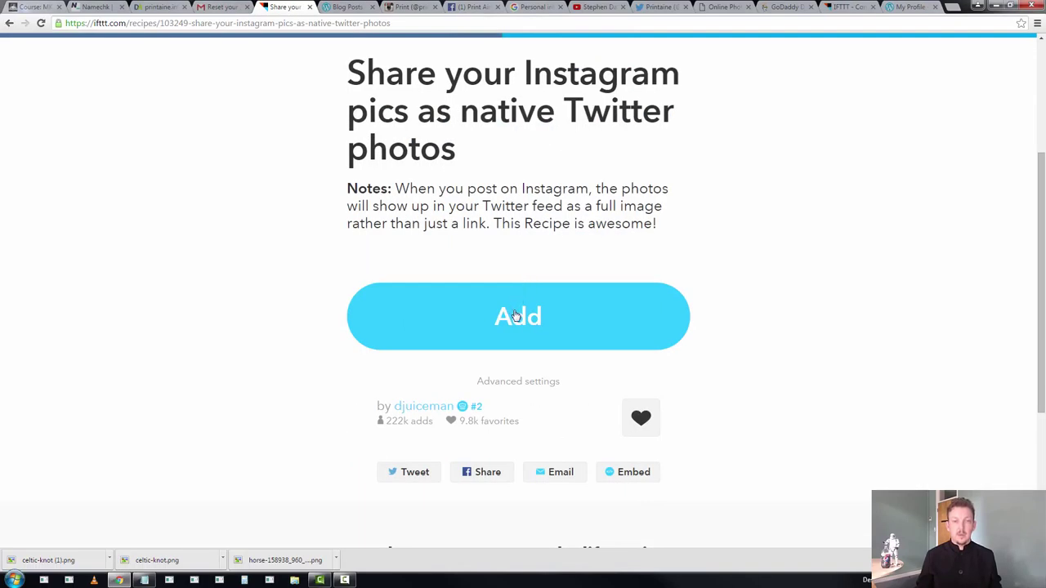
{"action": "left_click", "coordinate": [516, 316]}
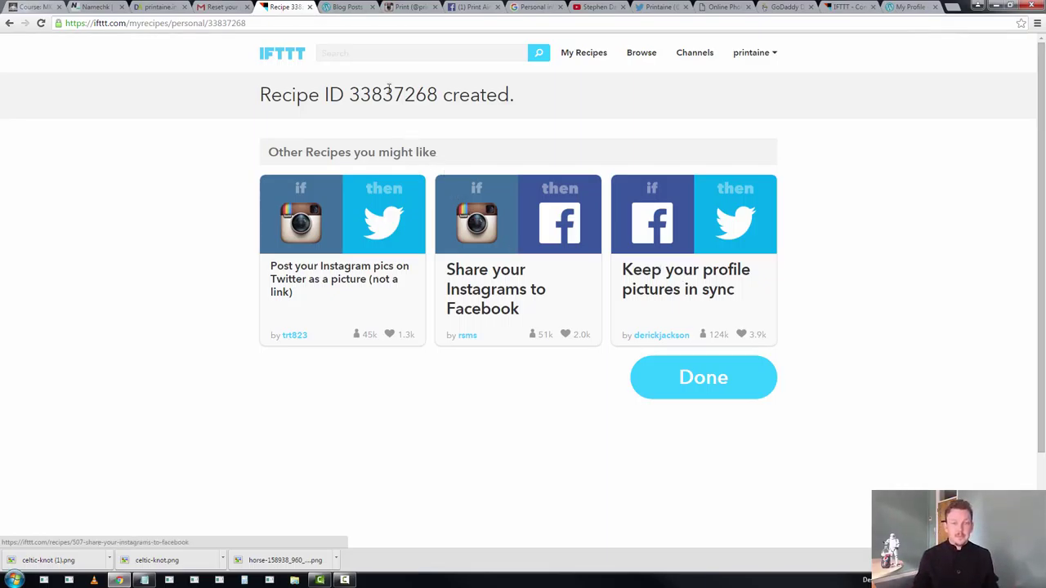
Search recipes for 'profile', view the Instagram profile picture recipe, then go to My Recipes.
{"action": "left_click", "coordinate": [345, 49]}
{"action": "type", "text": "profile"}
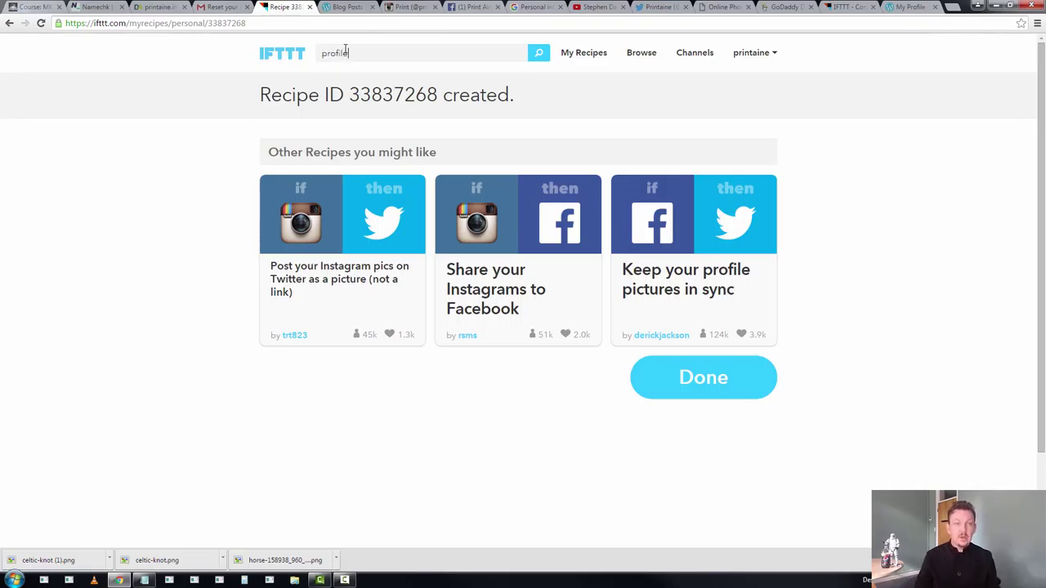
{"action": "key", "text": "Return"}
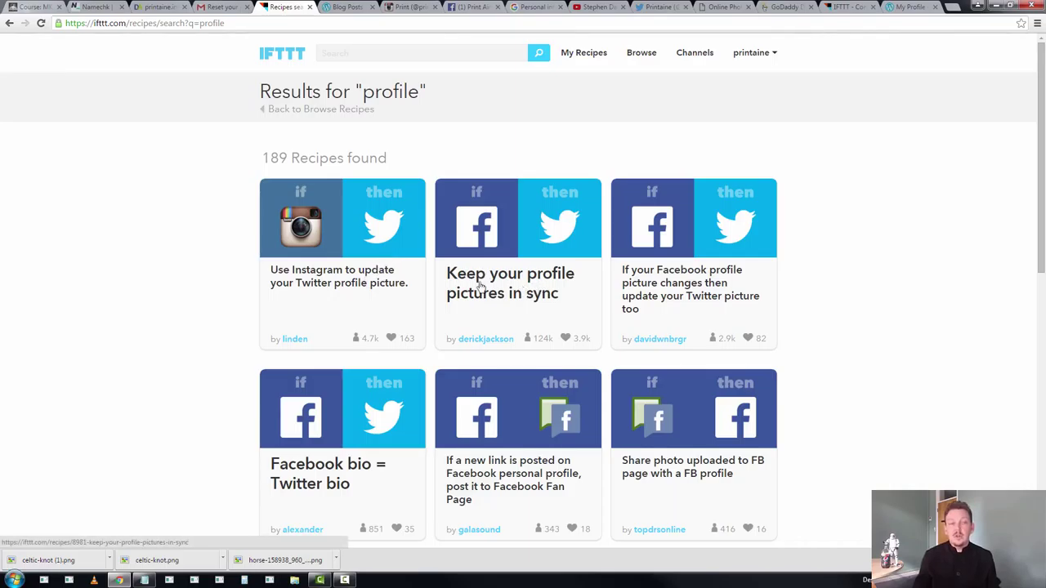
{"action": "left_click", "coordinate": [312, 280]}
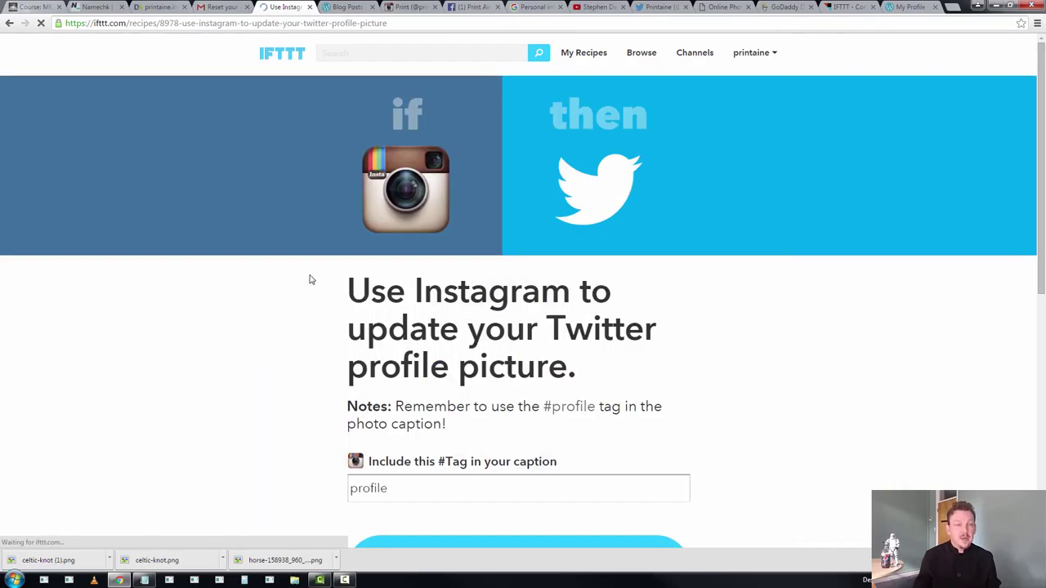
{"action": "scroll", "coordinate": [541, 344], "scroll_direction": "down", "scroll_amount": 1}
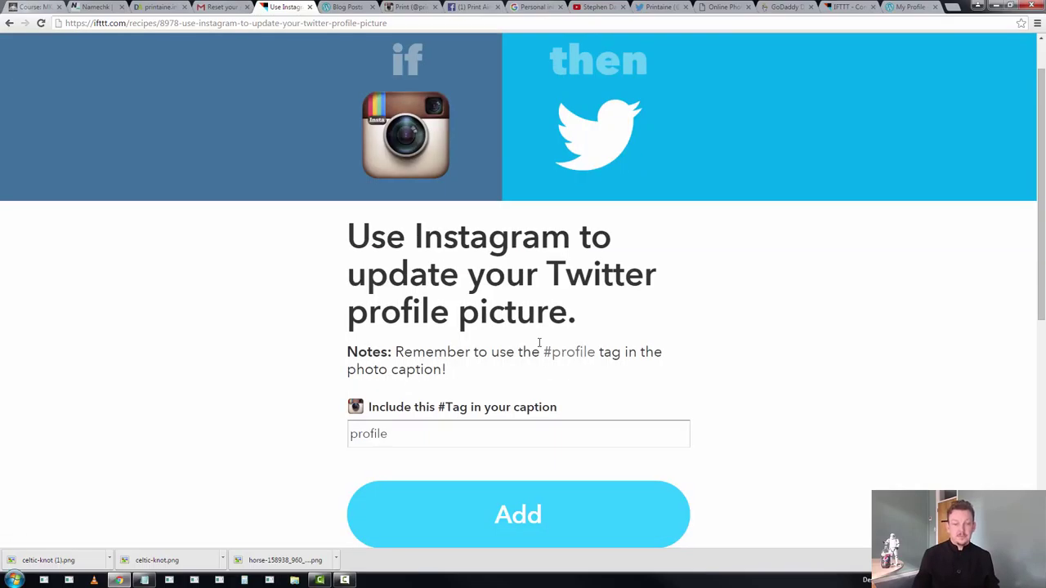
{"action": "scroll", "coordinate": [571, 344], "scroll_direction": "up", "scroll_amount": 1}
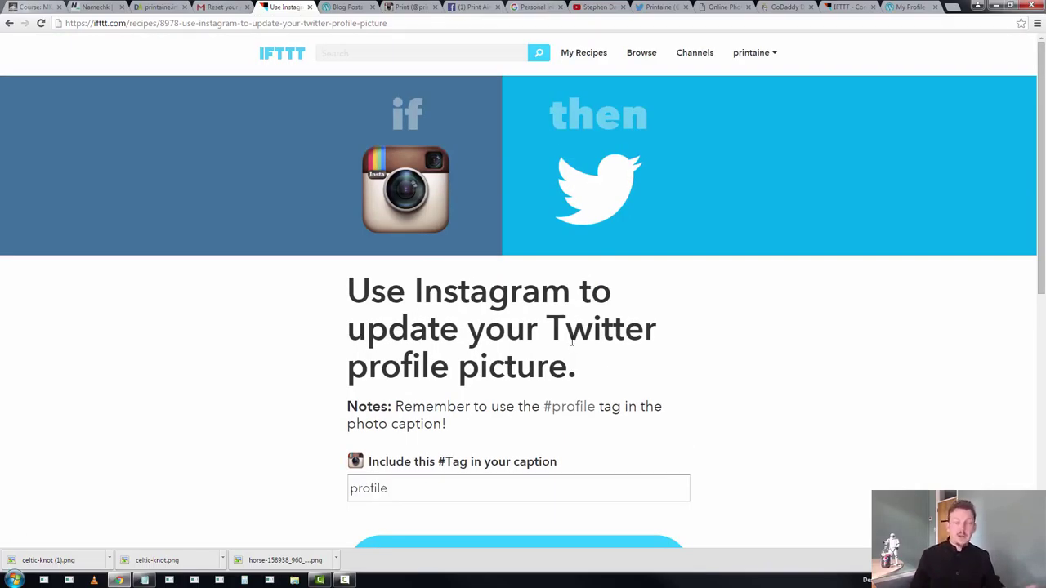
{"action": "left_click", "coordinate": [590, 54]}
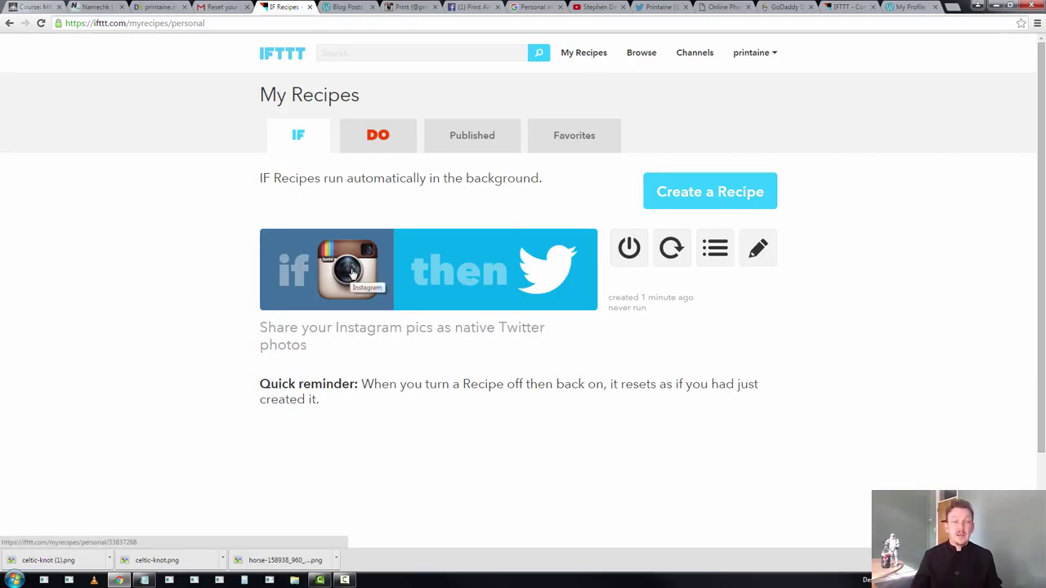
Start a new recipe triggered by Instagram's 'Any new photo by you'.
{"action": "left_click", "coordinate": [730, 194]}
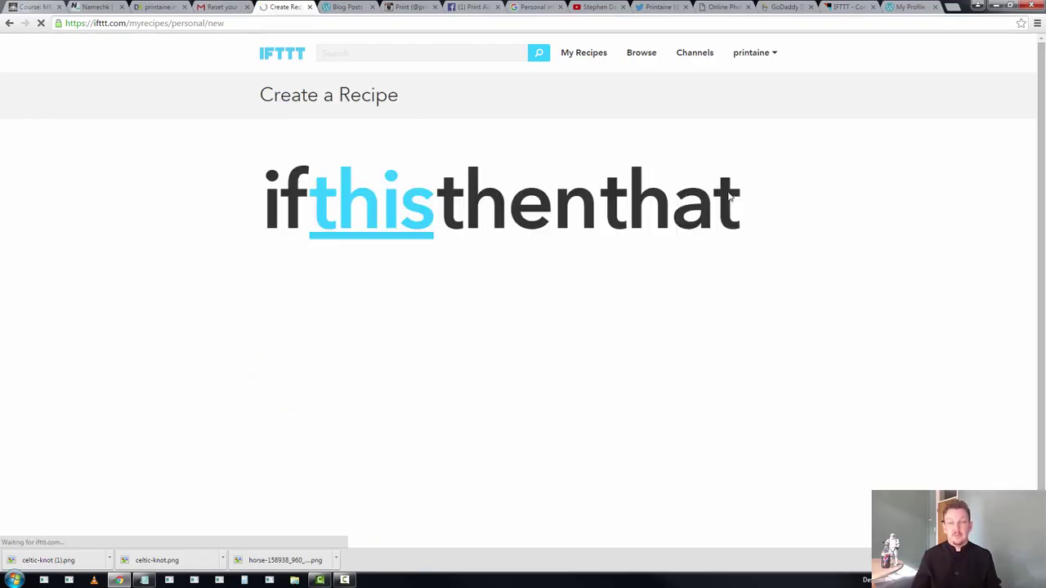
{"action": "left_click", "coordinate": [392, 220]}
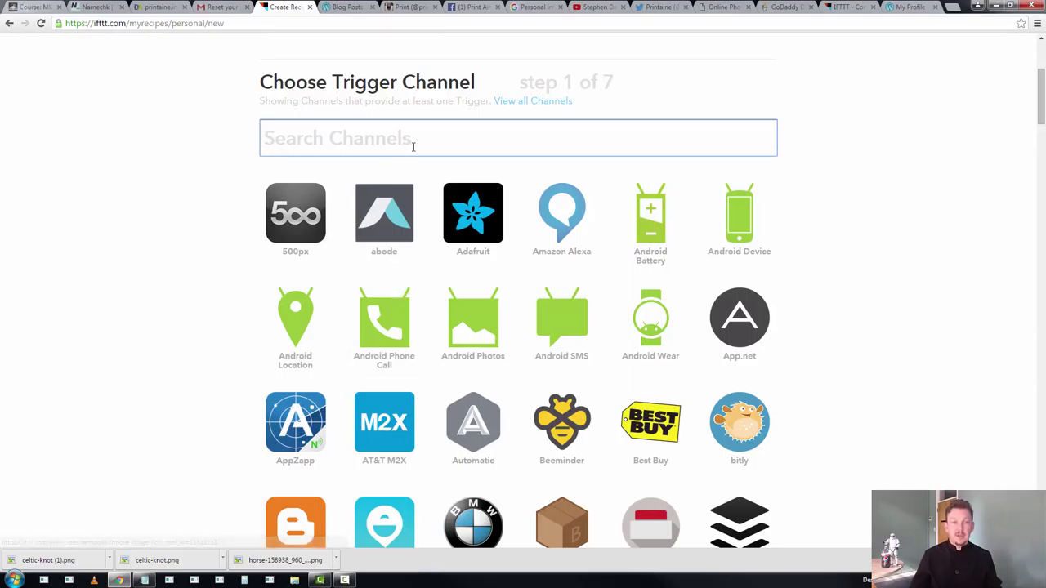
{"action": "type", "text": "inst"}
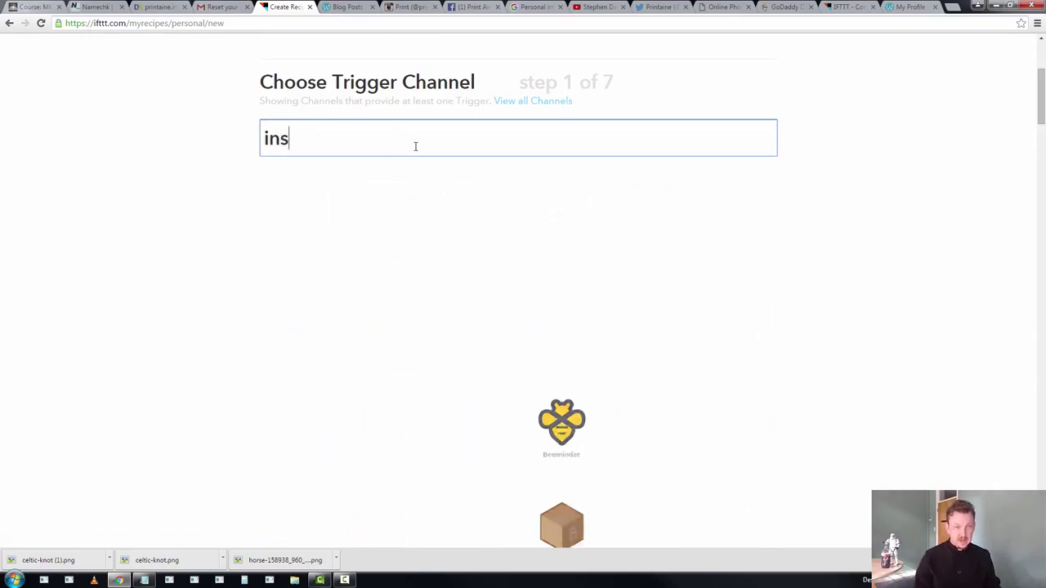
{"action": "type", "text": "a"}
{"action": "left_click", "coordinate": [315, 210]}
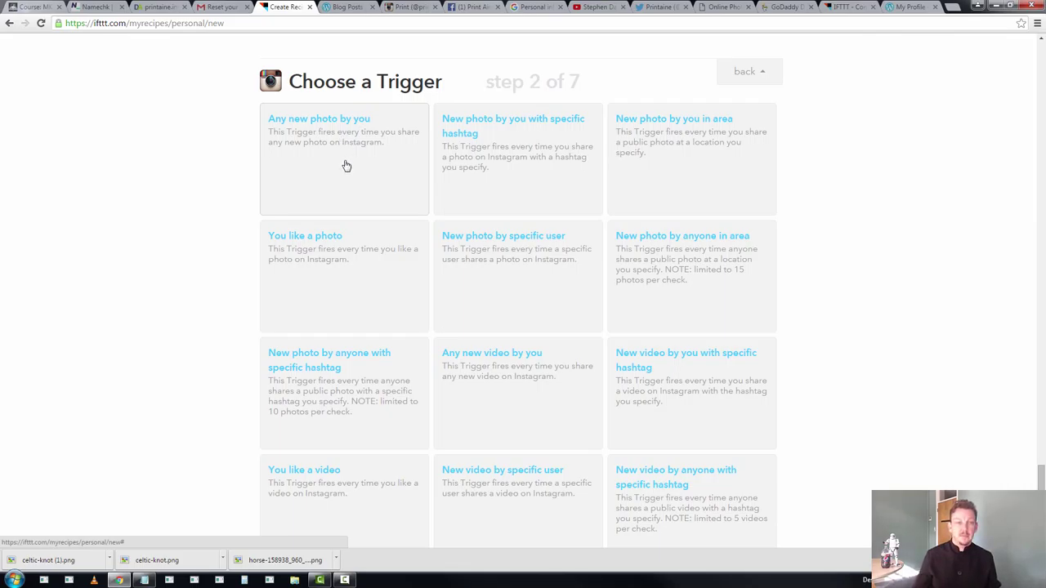
{"action": "left_click", "coordinate": [347, 166]}
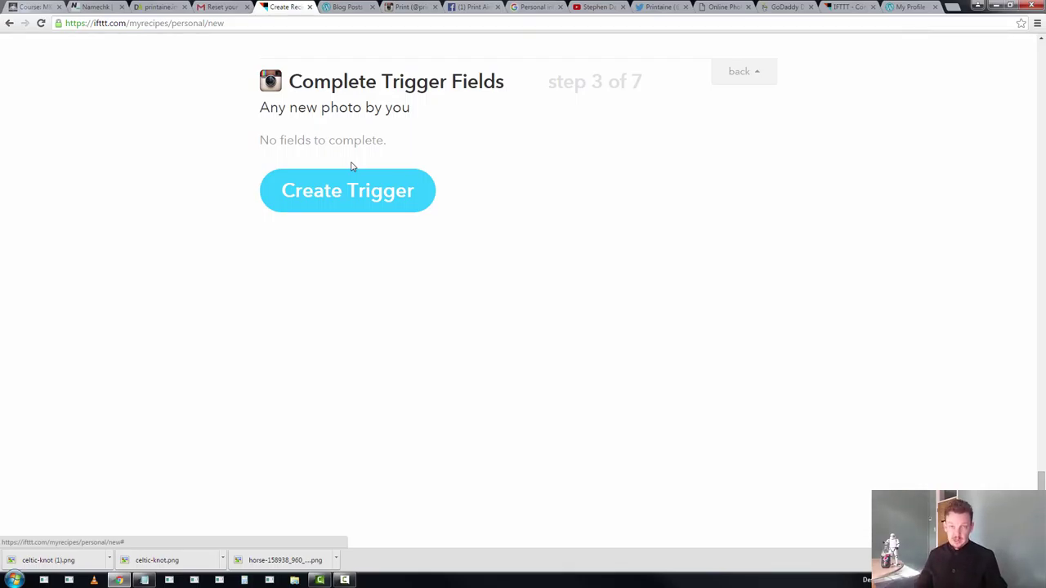
{"action": "left_click", "coordinate": [358, 191]}
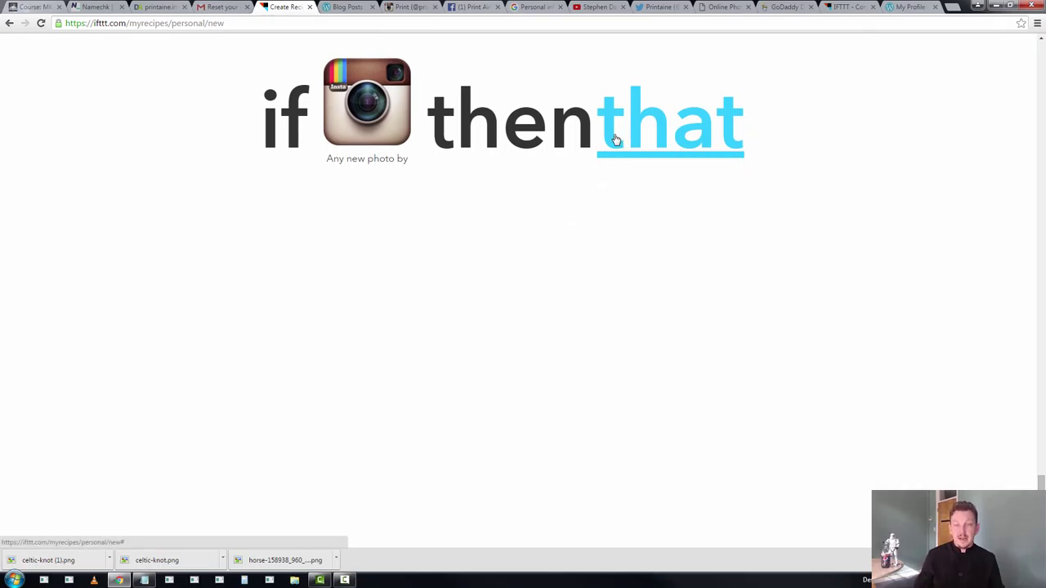
{"action": "left_click", "coordinate": [615, 137]}
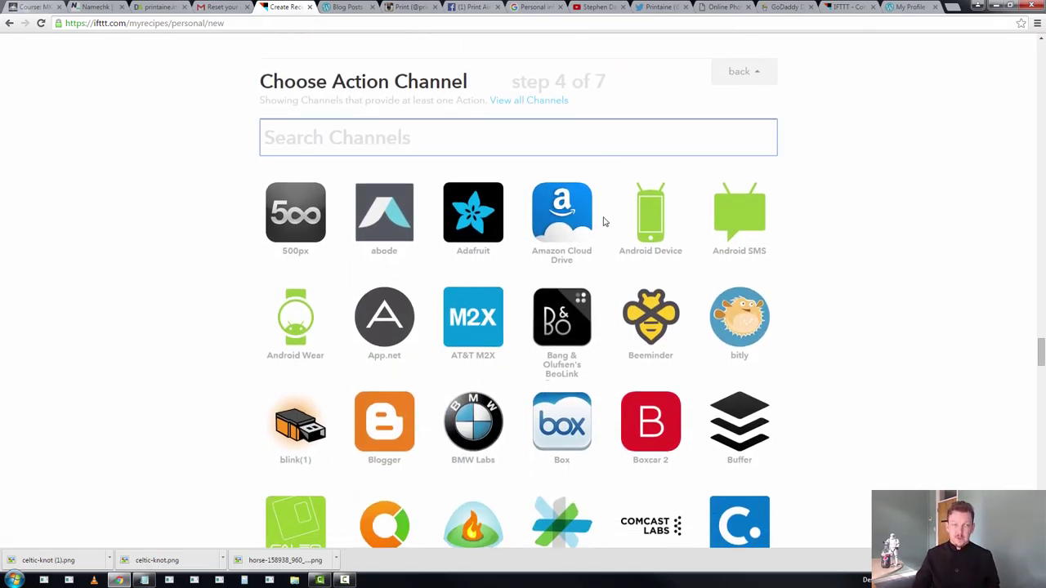
Search 'calen' and pick Google Calendar as the action channel.
{"action": "scroll", "coordinate": [605, 222], "scroll_direction": "down", "scroll_amount": 1}
{"action": "scroll", "coordinate": [605, 221], "scroll_direction": "down", "scroll_amount": 2}
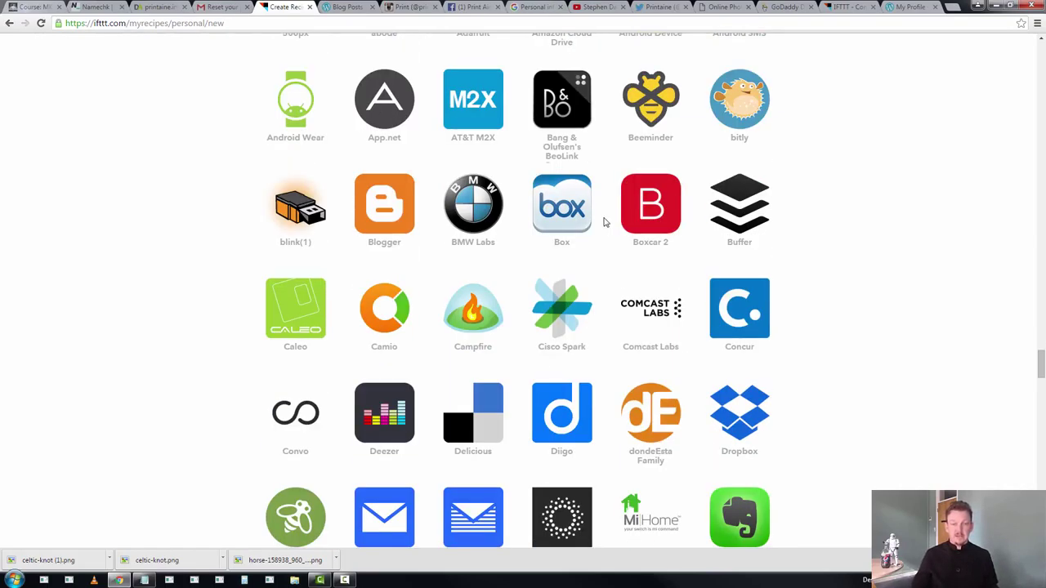
{"action": "scroll", "coordinate": [579, 212], "scroll_direction": "up", "scroll_amount": 4}
{"action": "type", "text": "cal"}
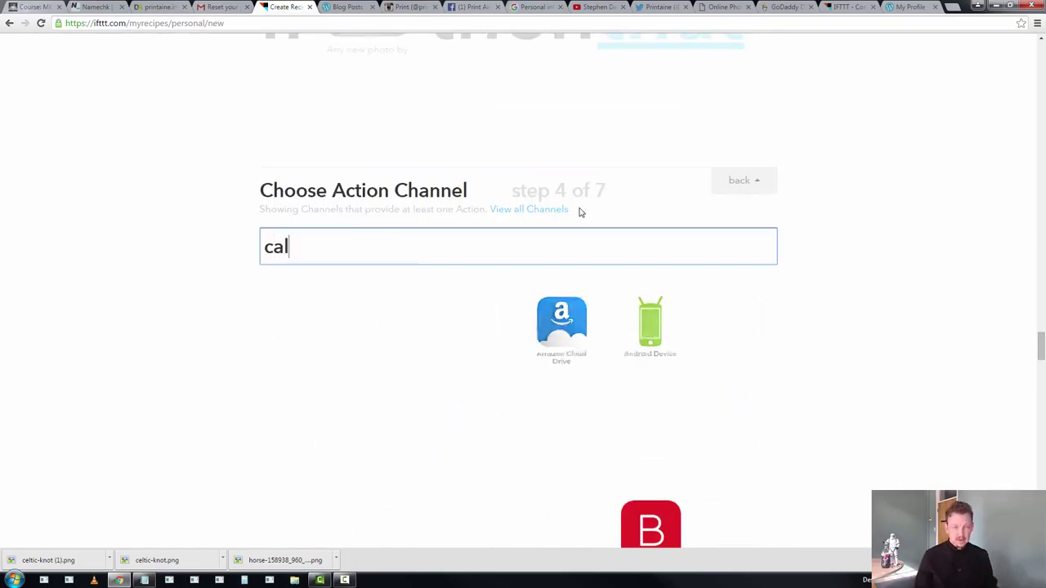
{"action": "type", "text": "en"}
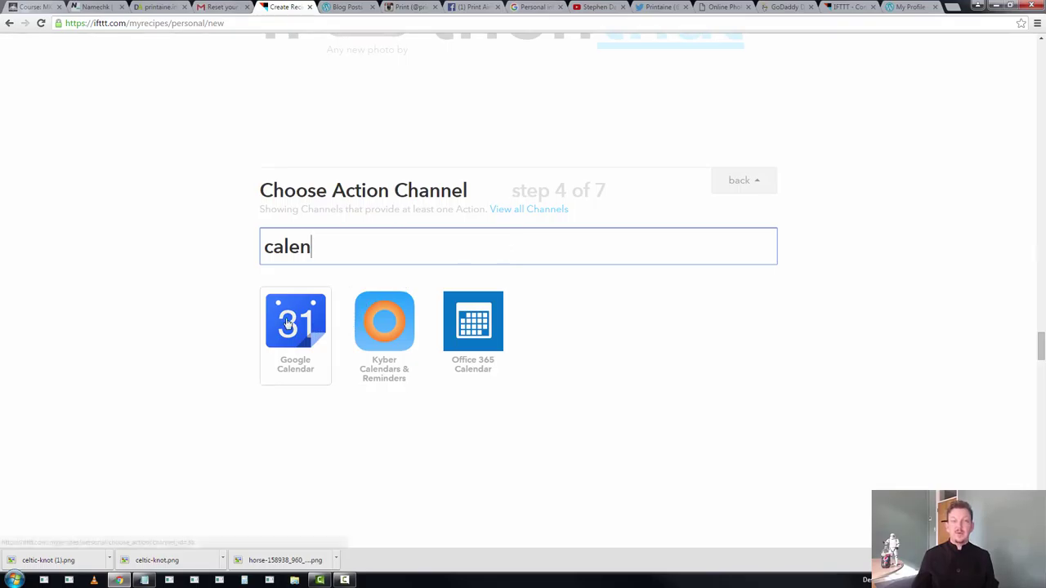
{"action": "left_click", "coordinate": [287, 326]}
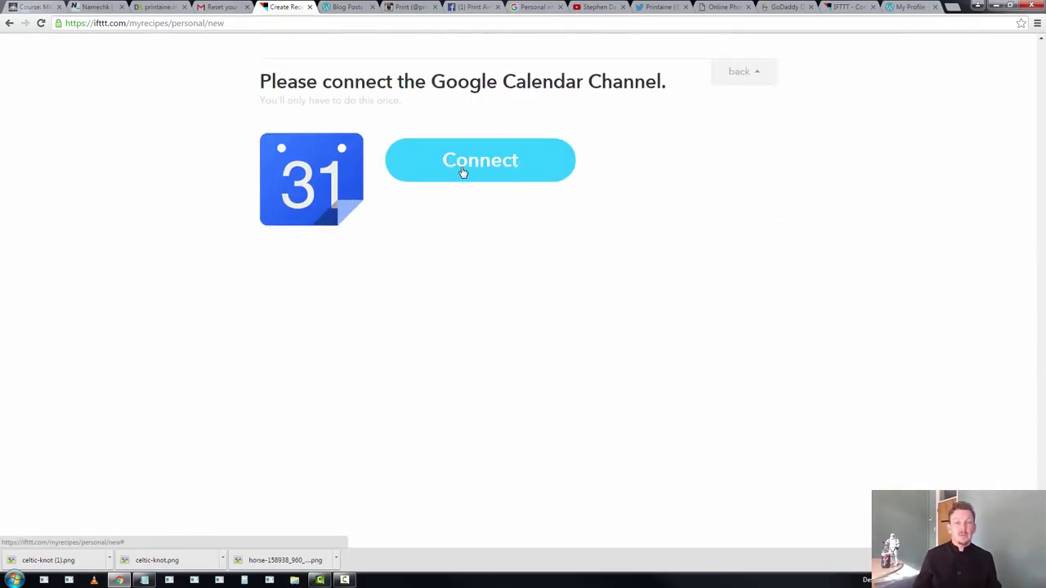
Connect Google Calendar by allowing IFTTT access, then choose the Quick add event action.
{"action": "left_click", "coordinate": [463, 171]}
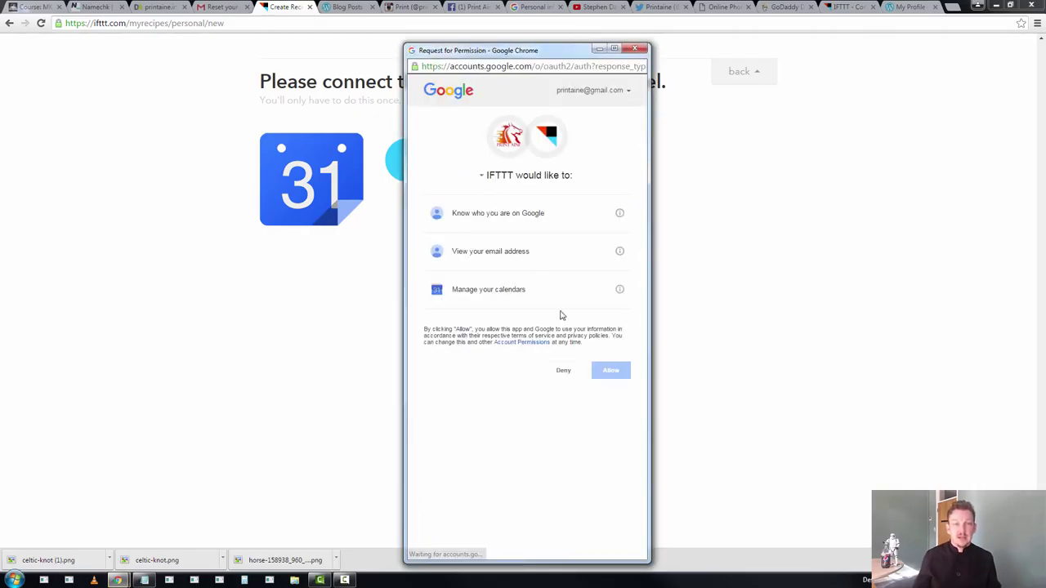
{"action": "left_click", "coordinate": [618, 373]}
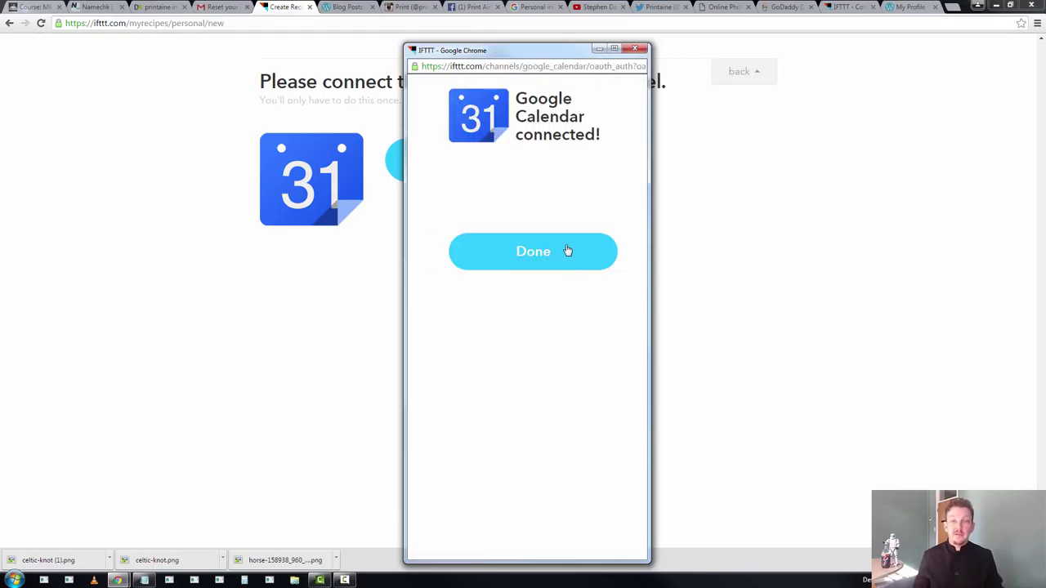
{"action": "left_click", "coordinate": [568, 250]}
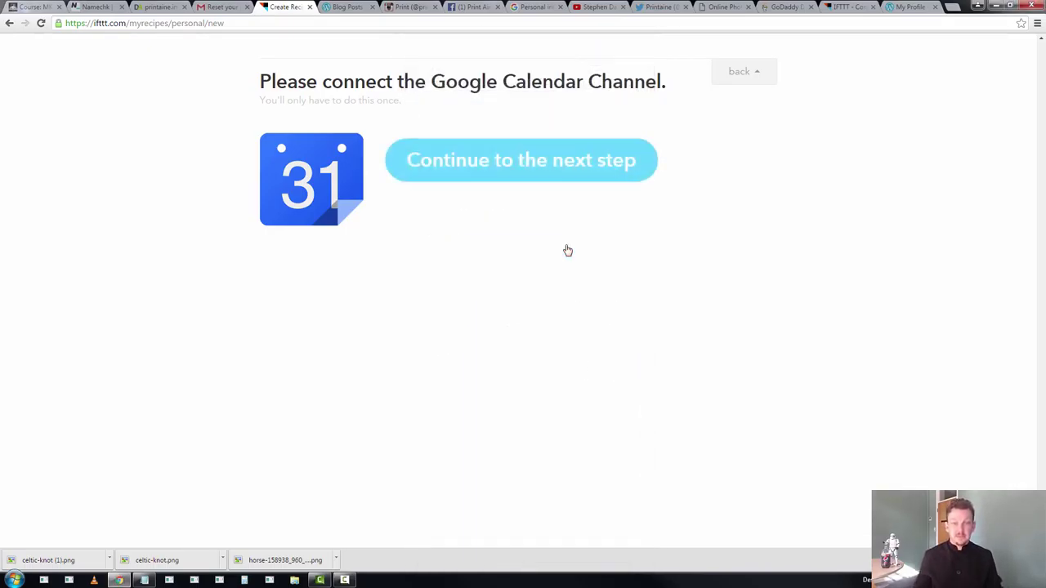
{"action": "left_click", "coordinate": [539, 163]}
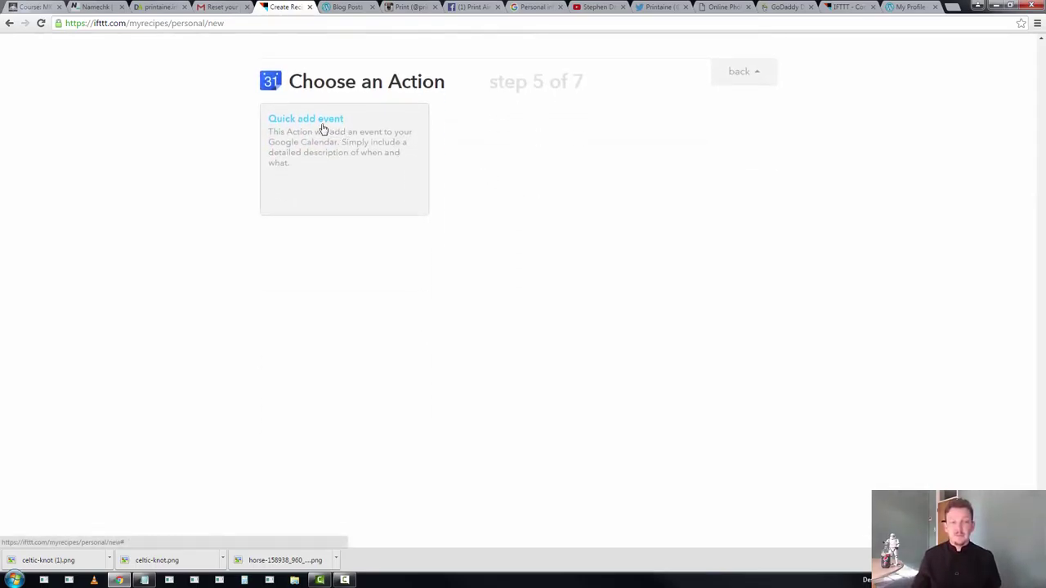
{"action": "left_click", "coordinate": [323, 129]}
Insert the CreatedAt ingredient into the Quick add text and create the Google Calendar action.
{"action": "left_click", "coordinate": [364, 184]}
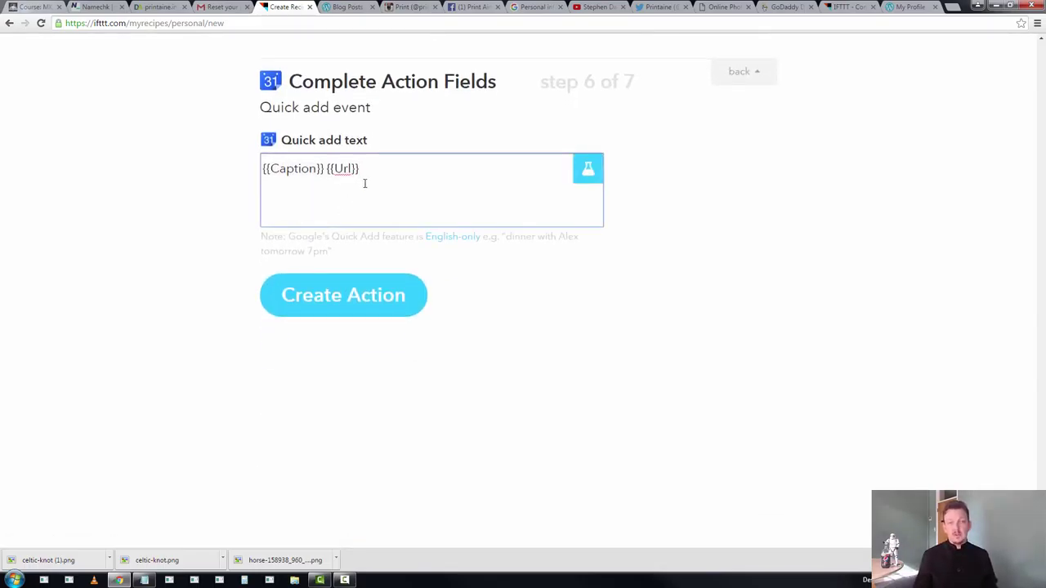
{"action": "key", "text": "ctrl+Left"}
{"action": "key", "text": "ctrl+Left"}
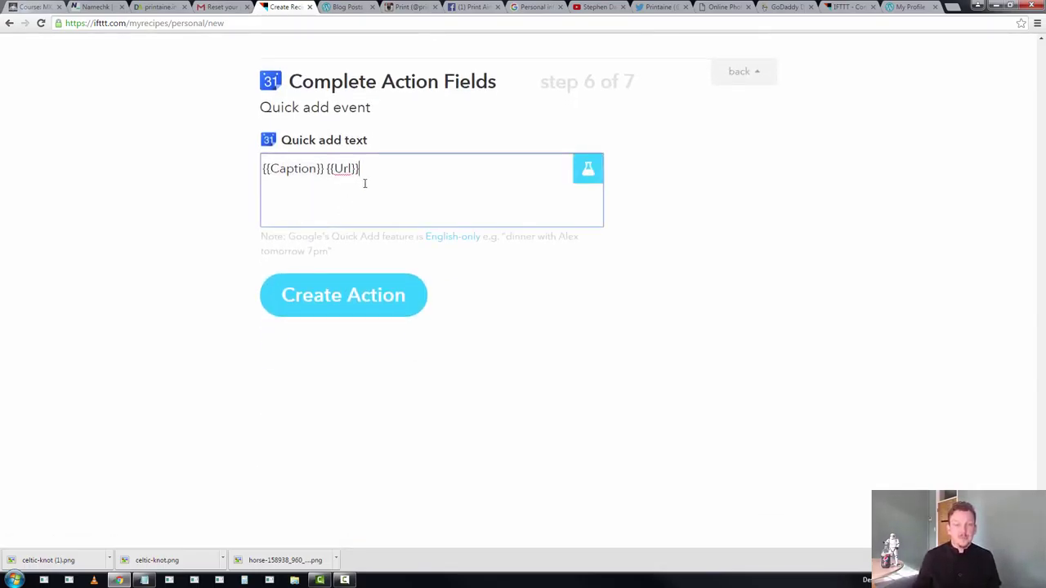
{"action": "left_click", "coordinate": [592, 173]}
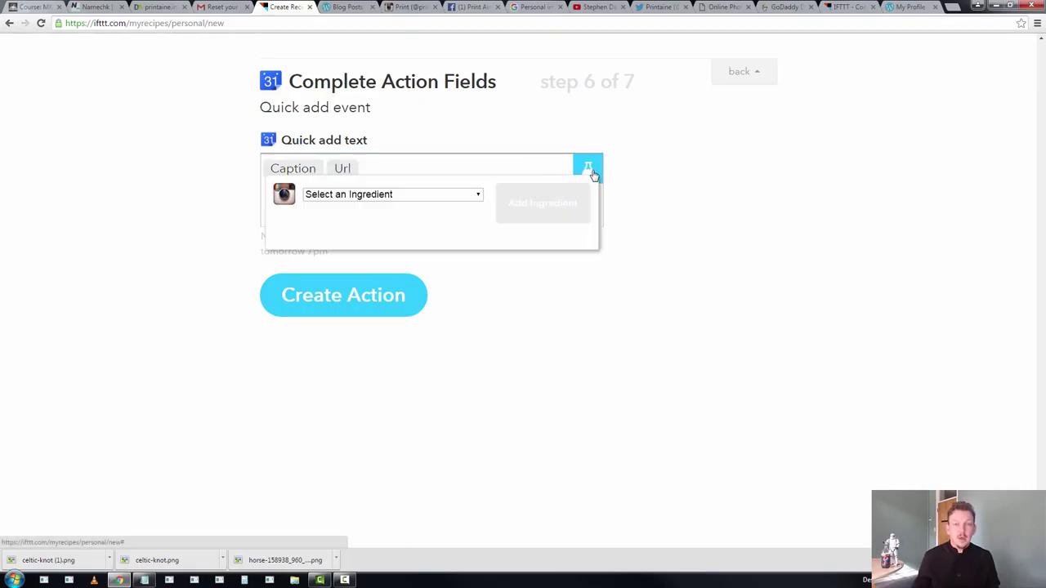
{"action": "left_click", "coordinate": [450, 199]}
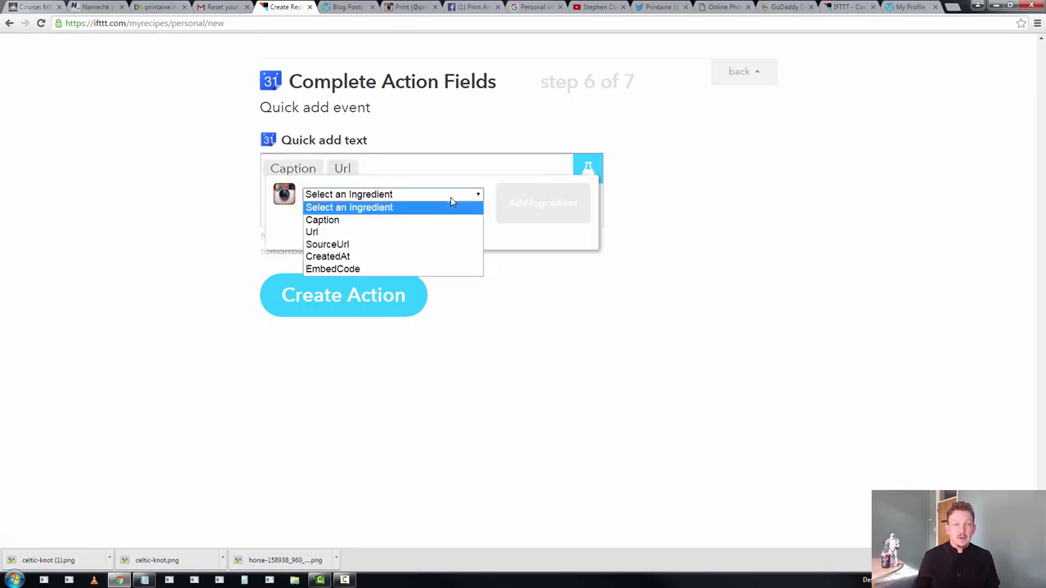
{"action": "left_click", "coordinate": [431, 257]}
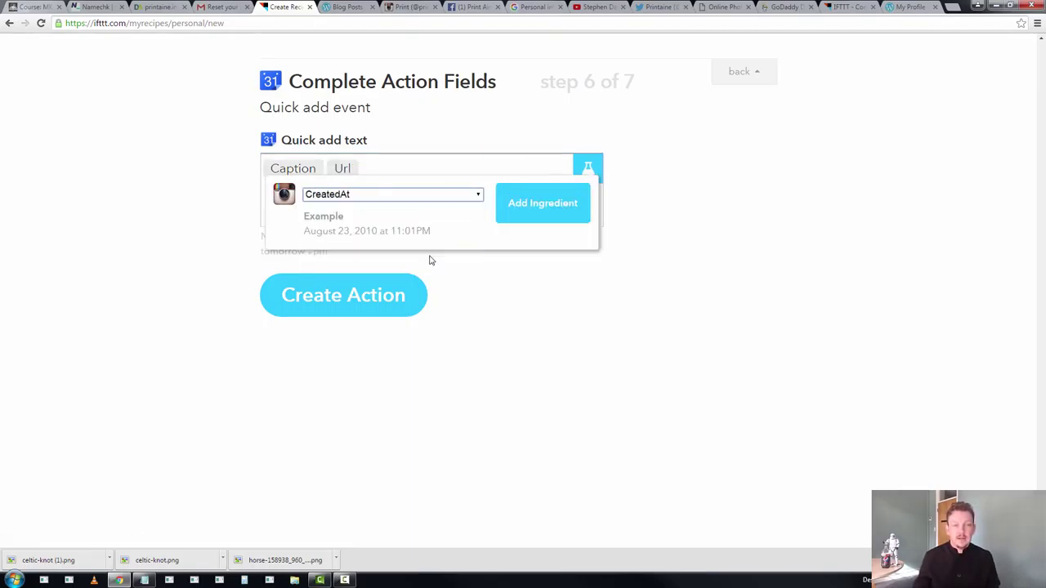
{"action": "left_click", "coordinate": [523, 210]}
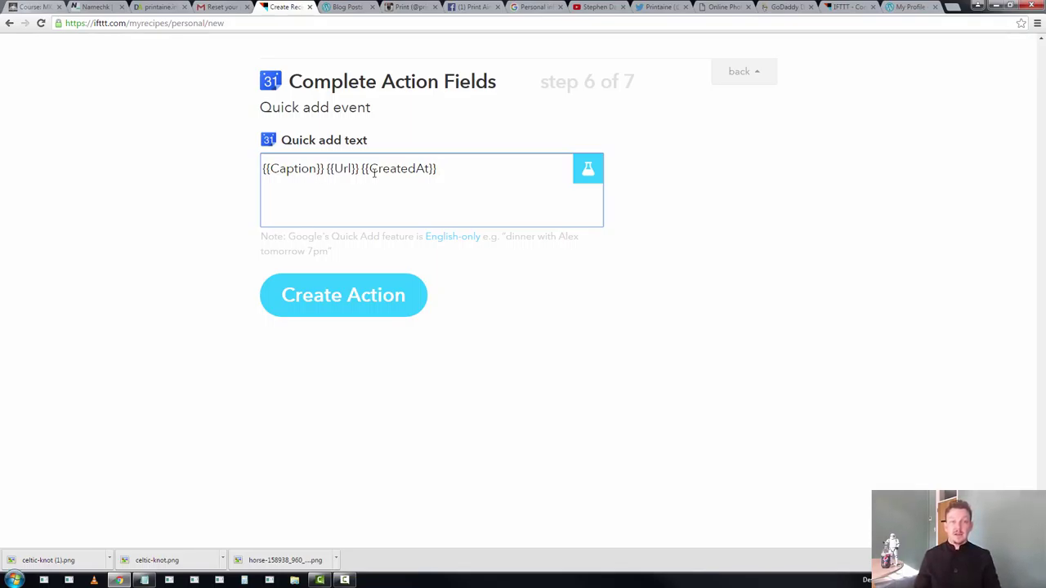
{"action": "left_click", "coordinate": [335, 286]}
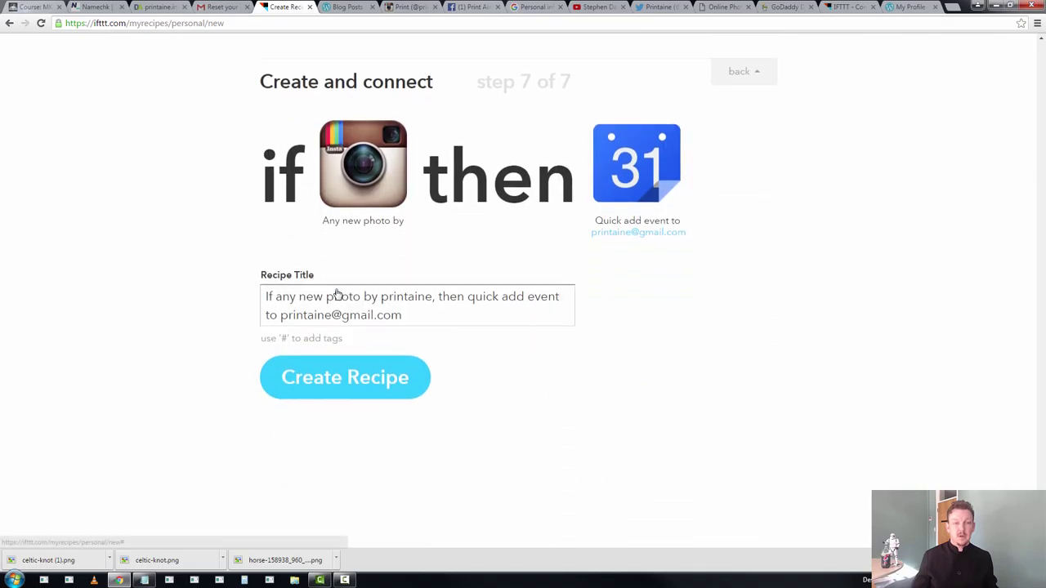
Save the Instagram-to-Google Calendar quick add recipe.
{"action": "left_click", "coordinate": [352, 389]}
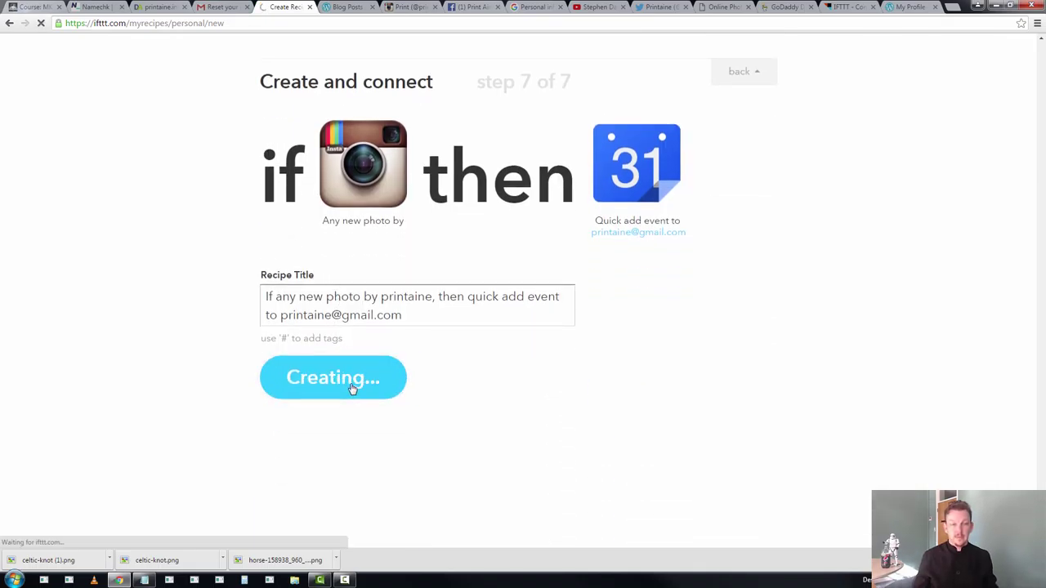